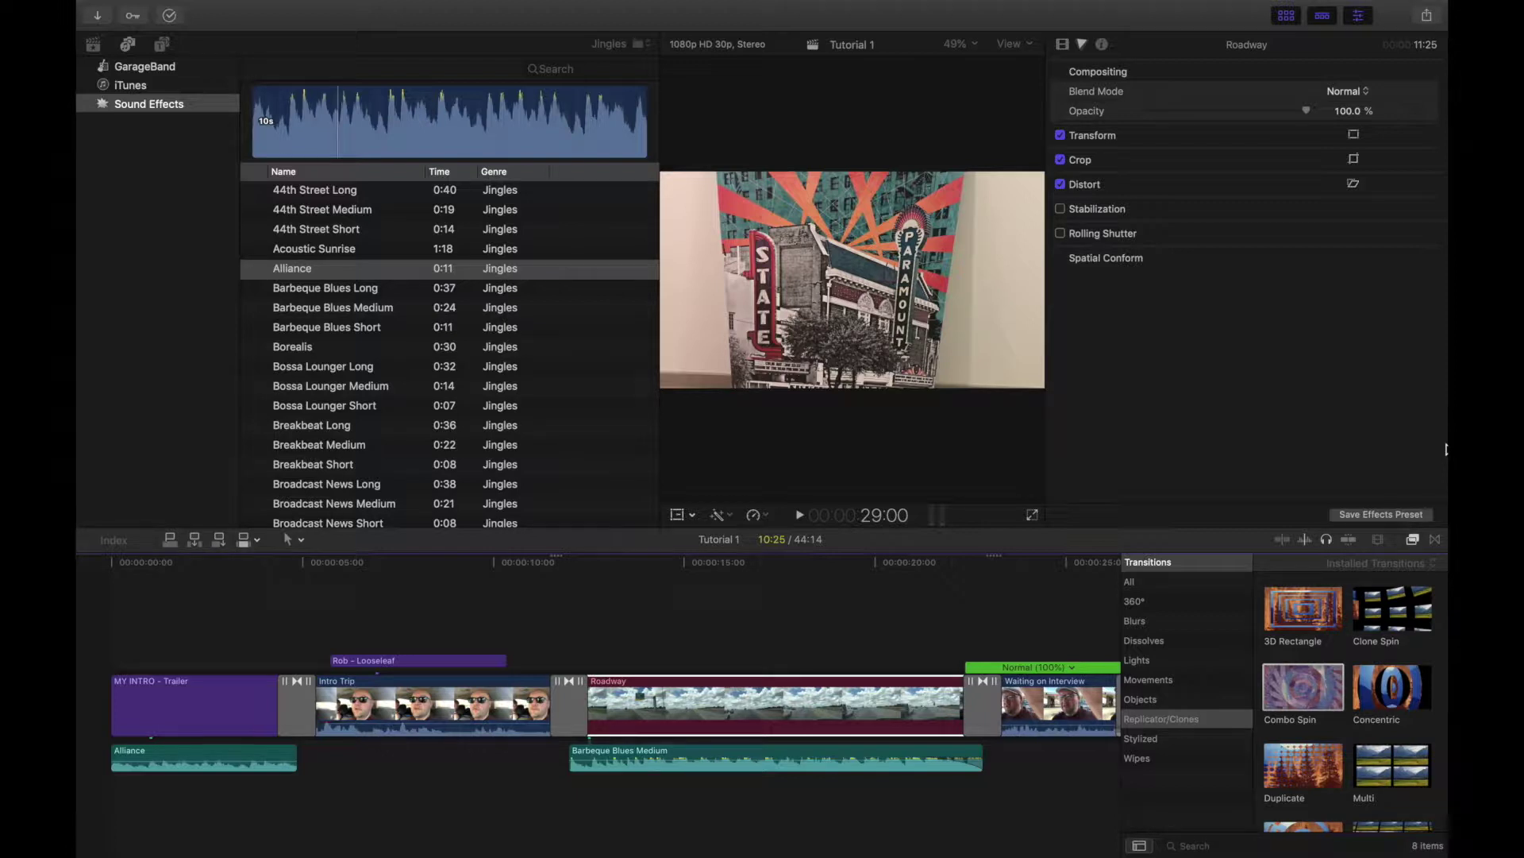
pyautogui.hscroll(10, 718, 669)
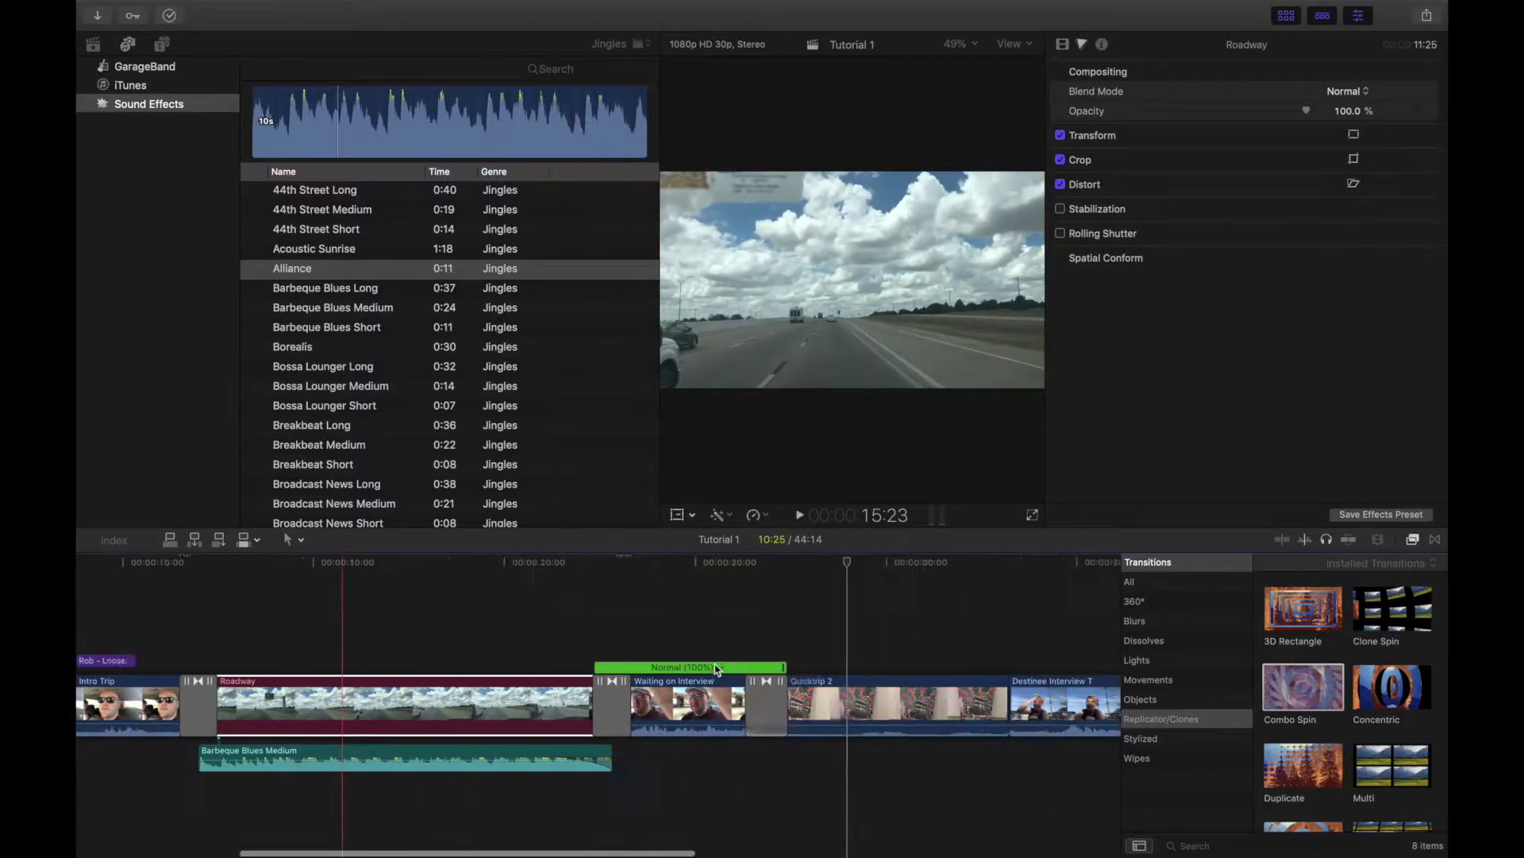
pyautogui.hscroll(-10, 718, 670)
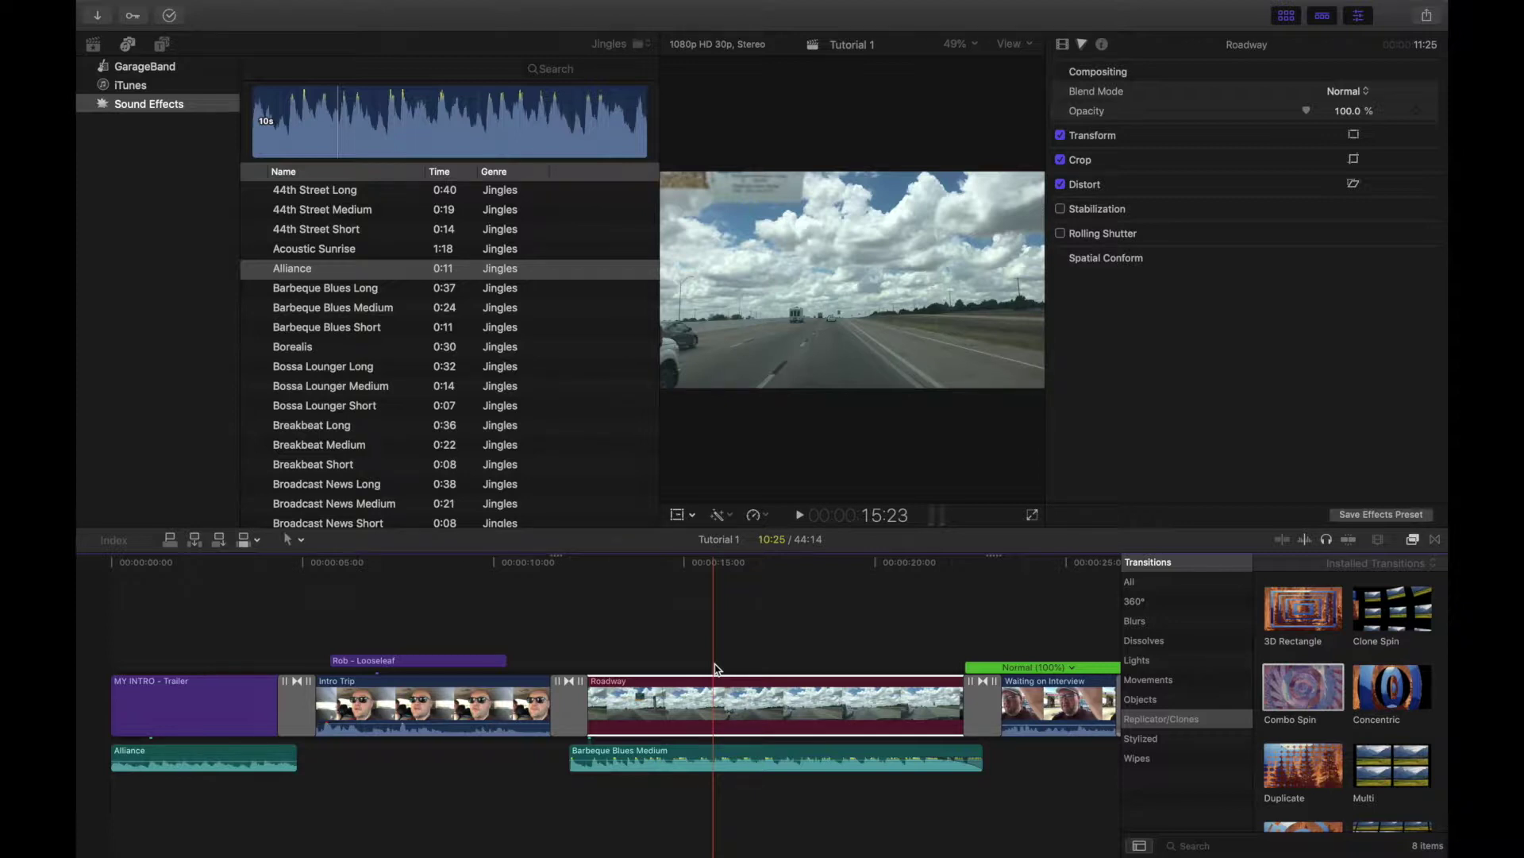
# Show the library media in the browser and add Export File as the first entry in the share destinations
pyautogui.moveTo(106, 4)
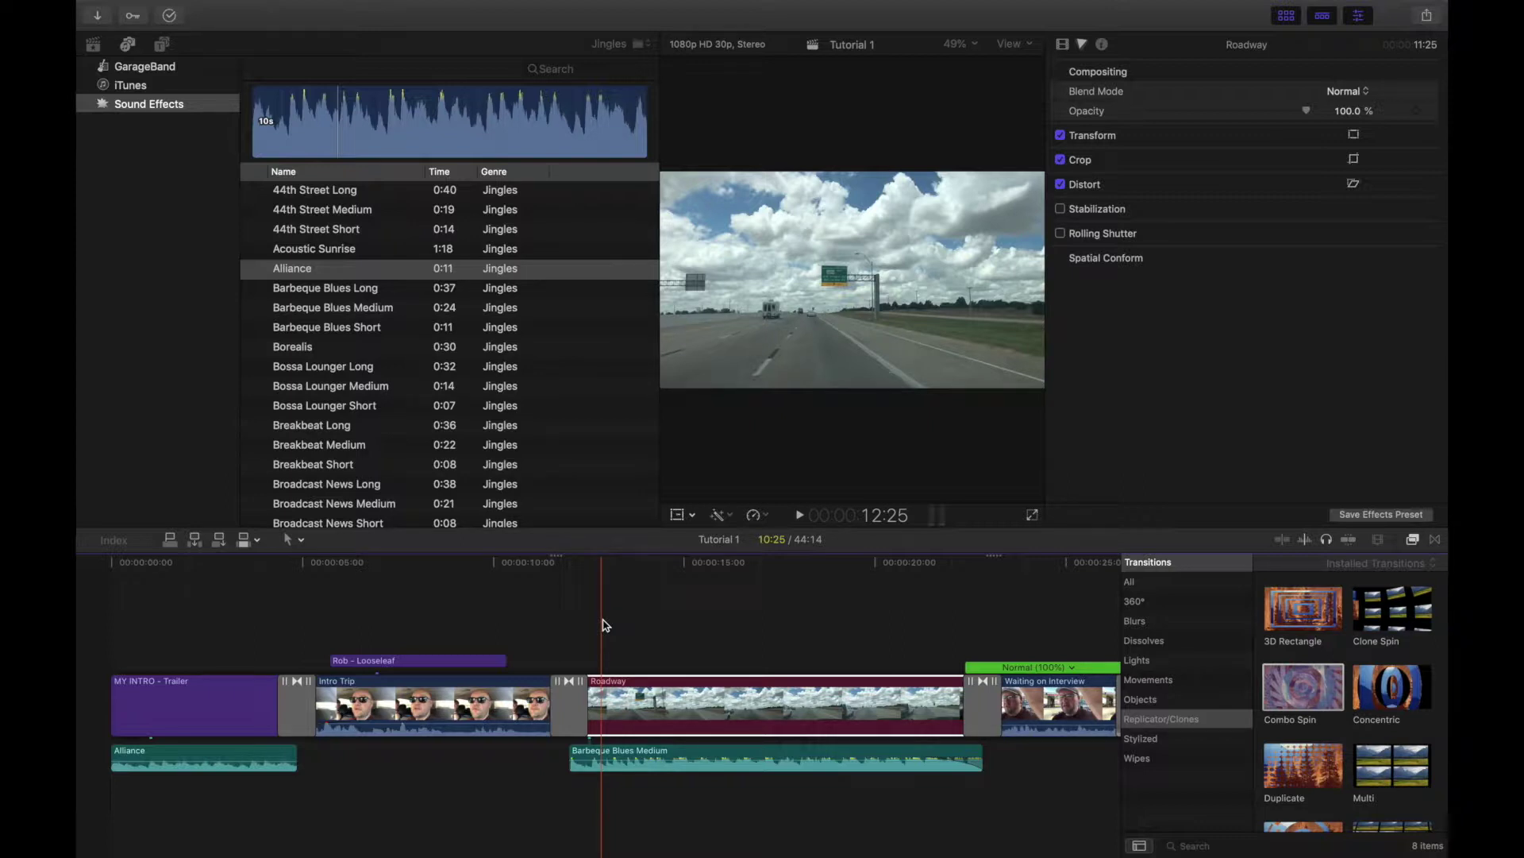
pyautogui.press('super+1')
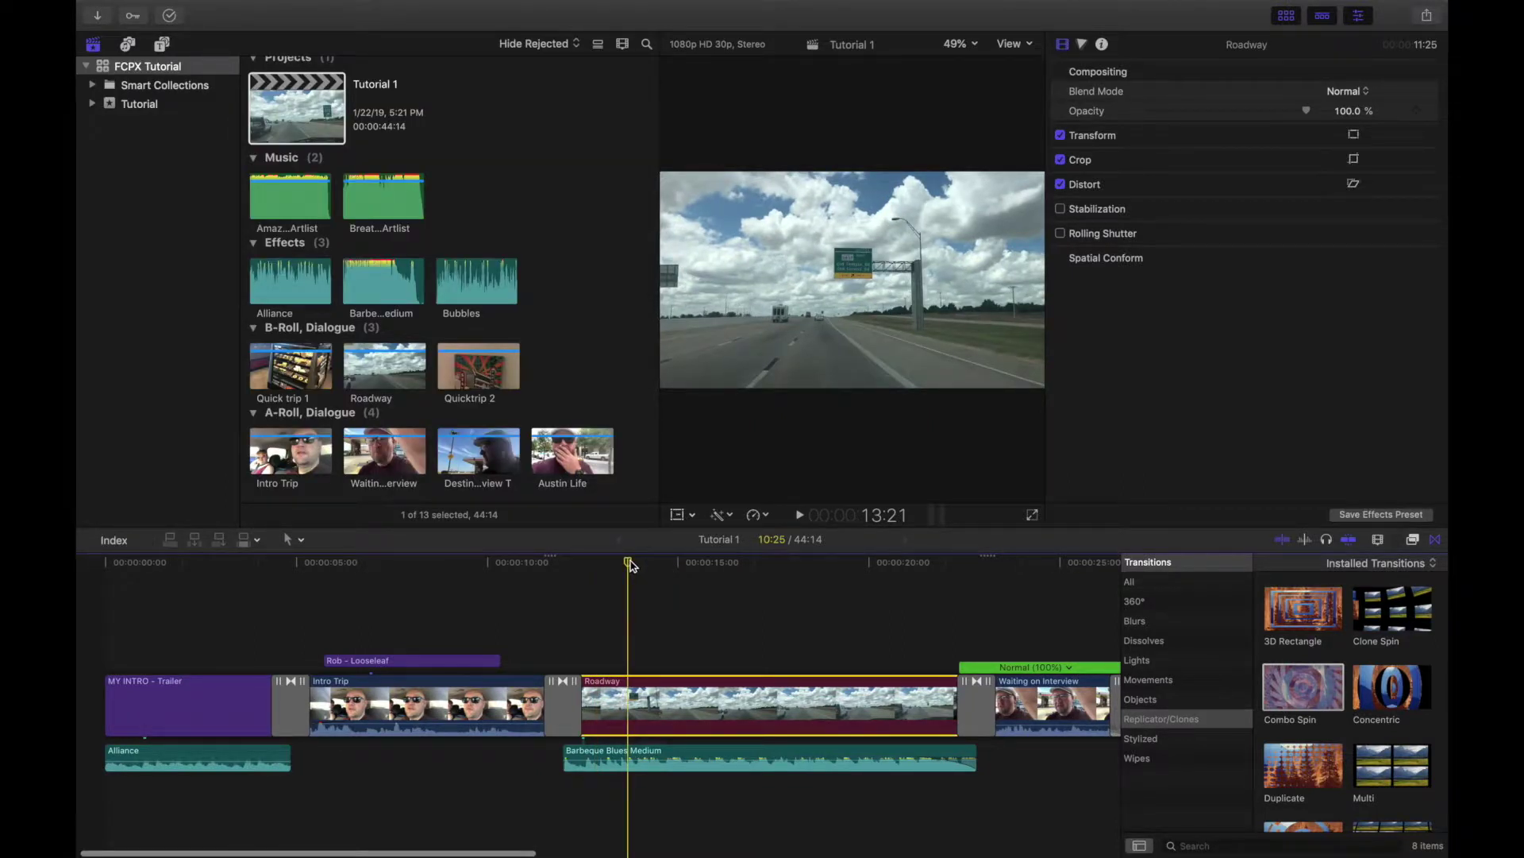
pyautogui.moveTo(168, 2)
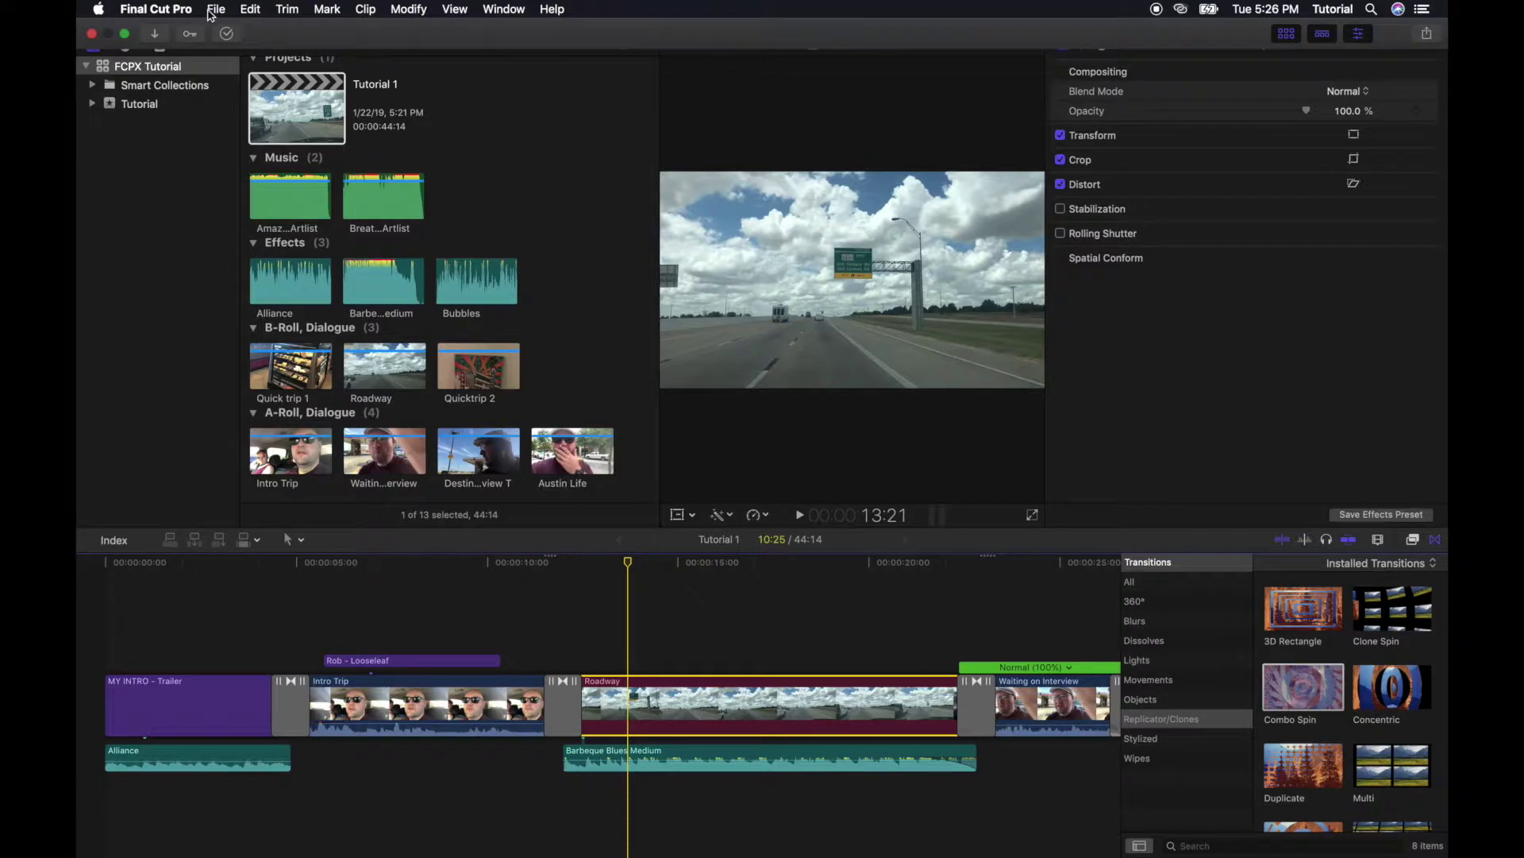
pyautogui.click(214, 9)
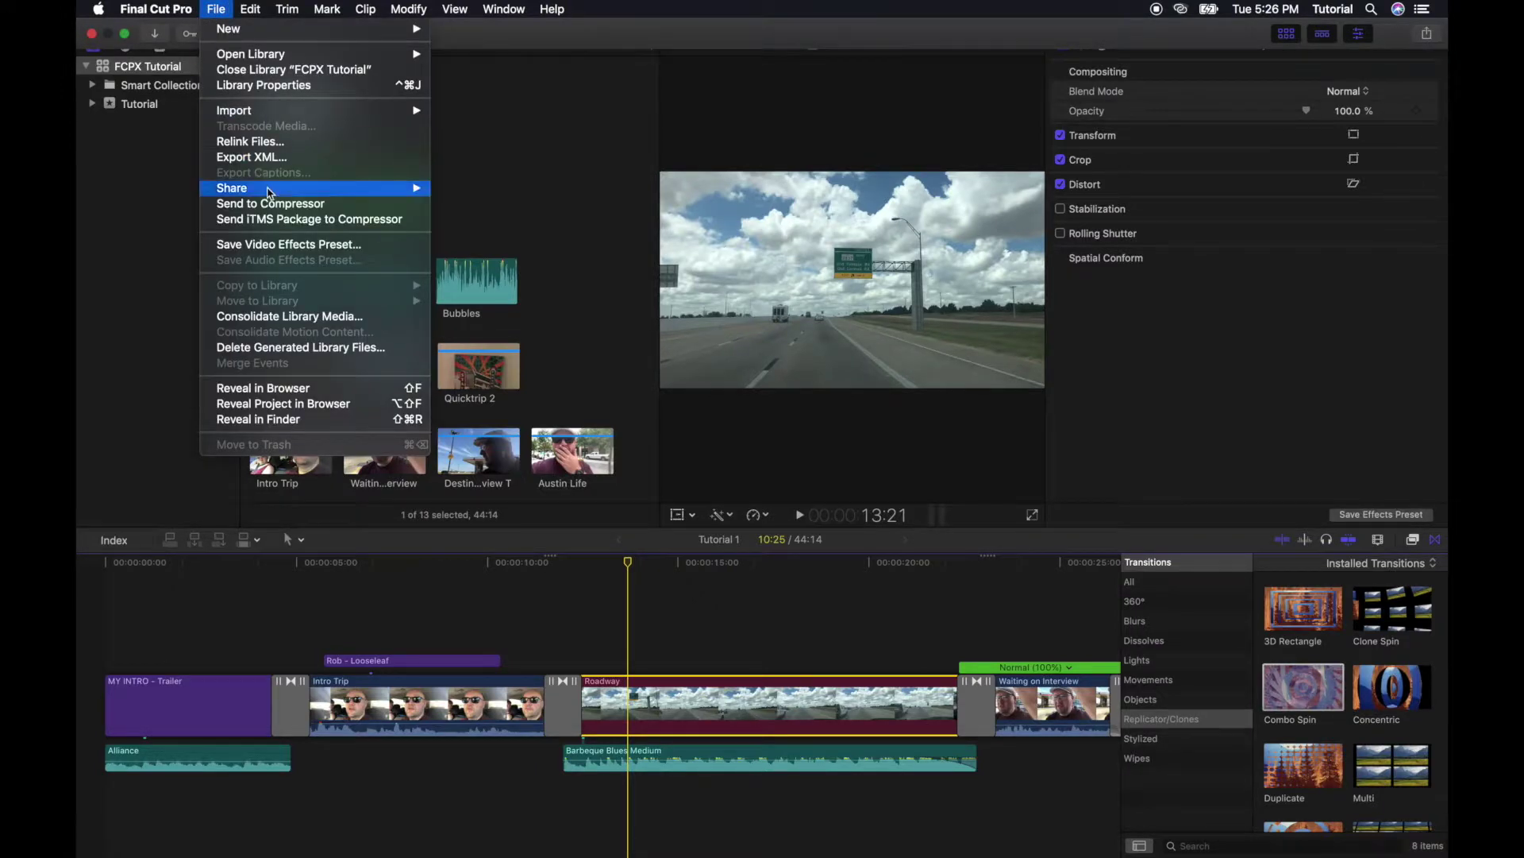
pyautogui.moveTo(270, 190)
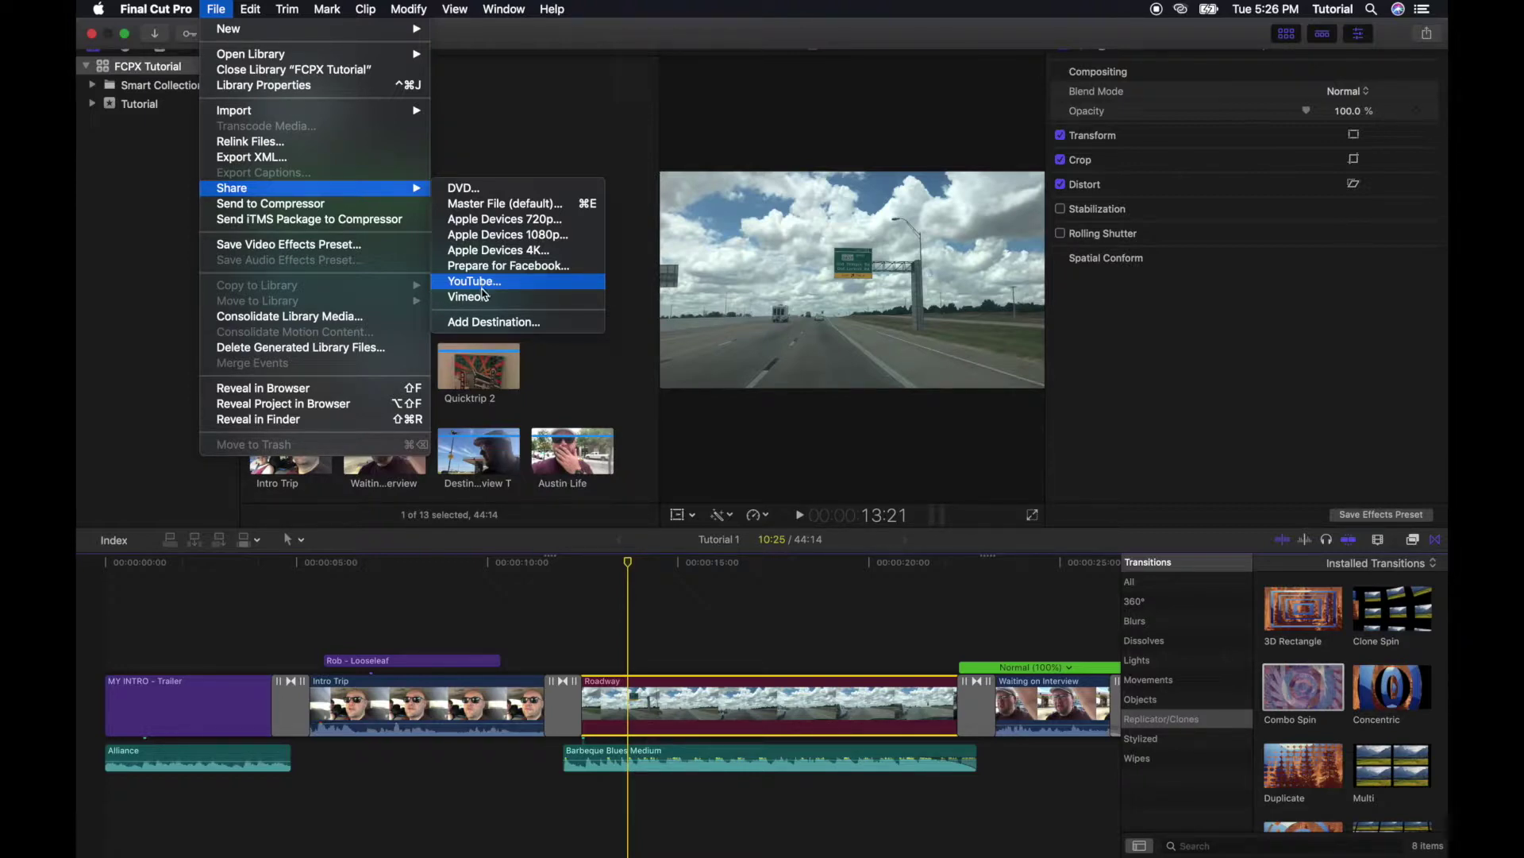
pyautogui.click(491, 322)
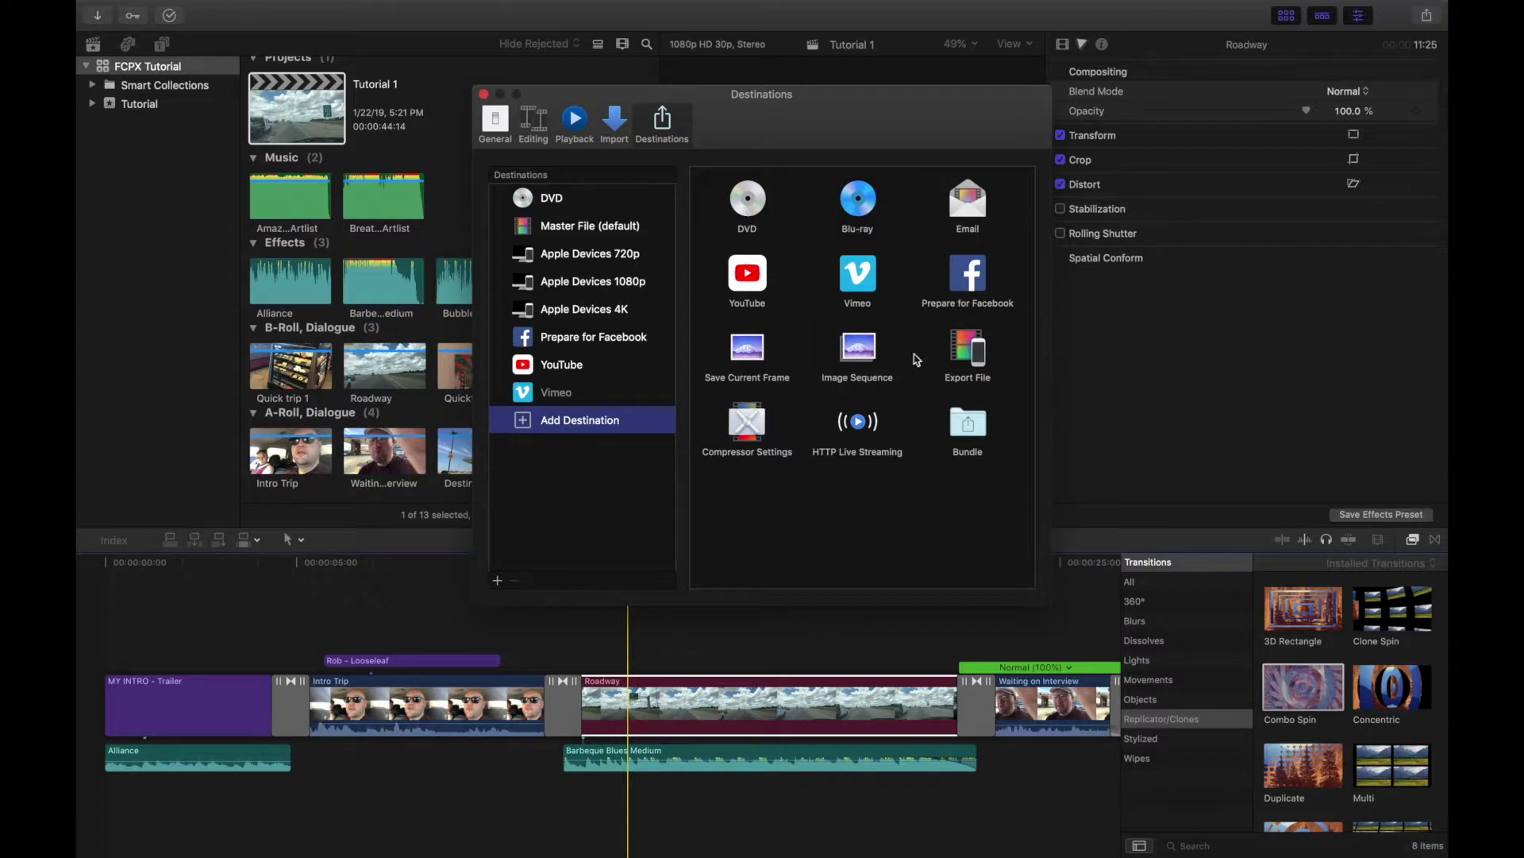
pyautogui.moveTo(970, 349); pyautogui.dragTo(570, 200)
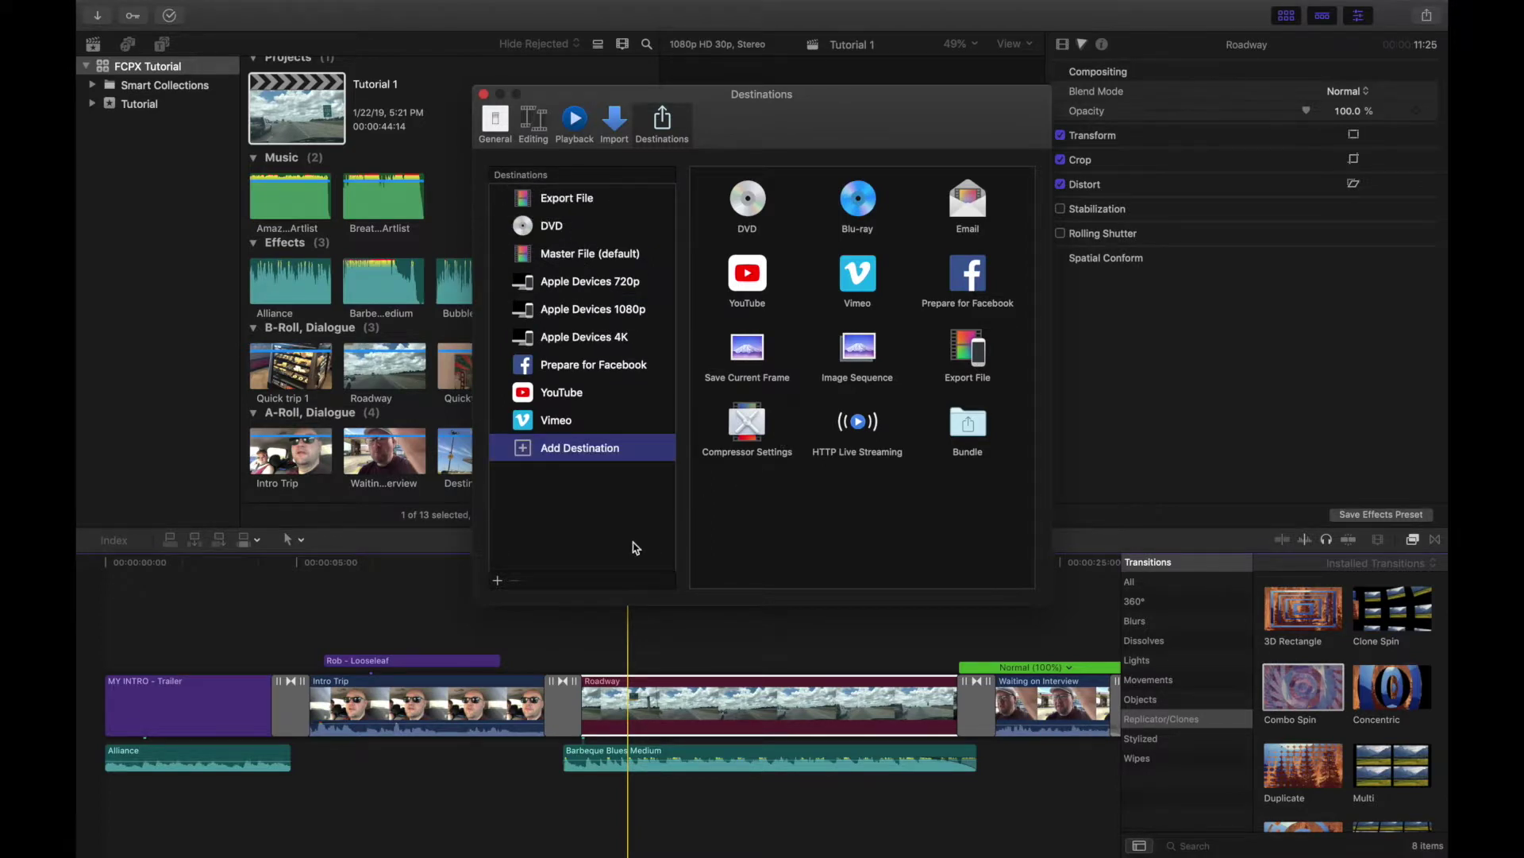
pyautogui.click(483, 95)
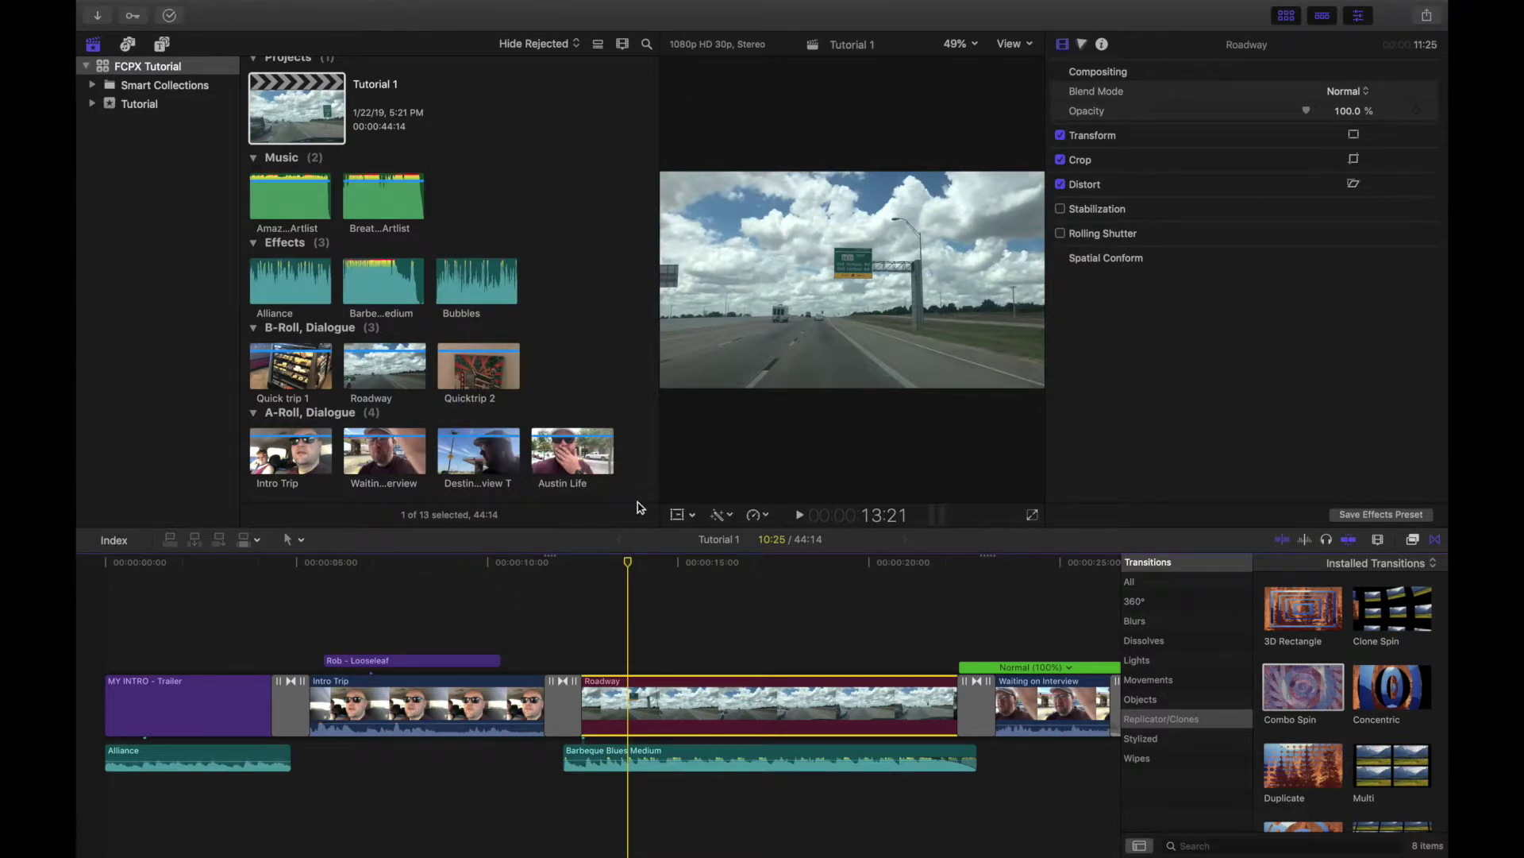
# Start sharing the project with the Export File destination and title the export Tutorial FCPX FINAL
pyautogui.moveTo(209, 12)
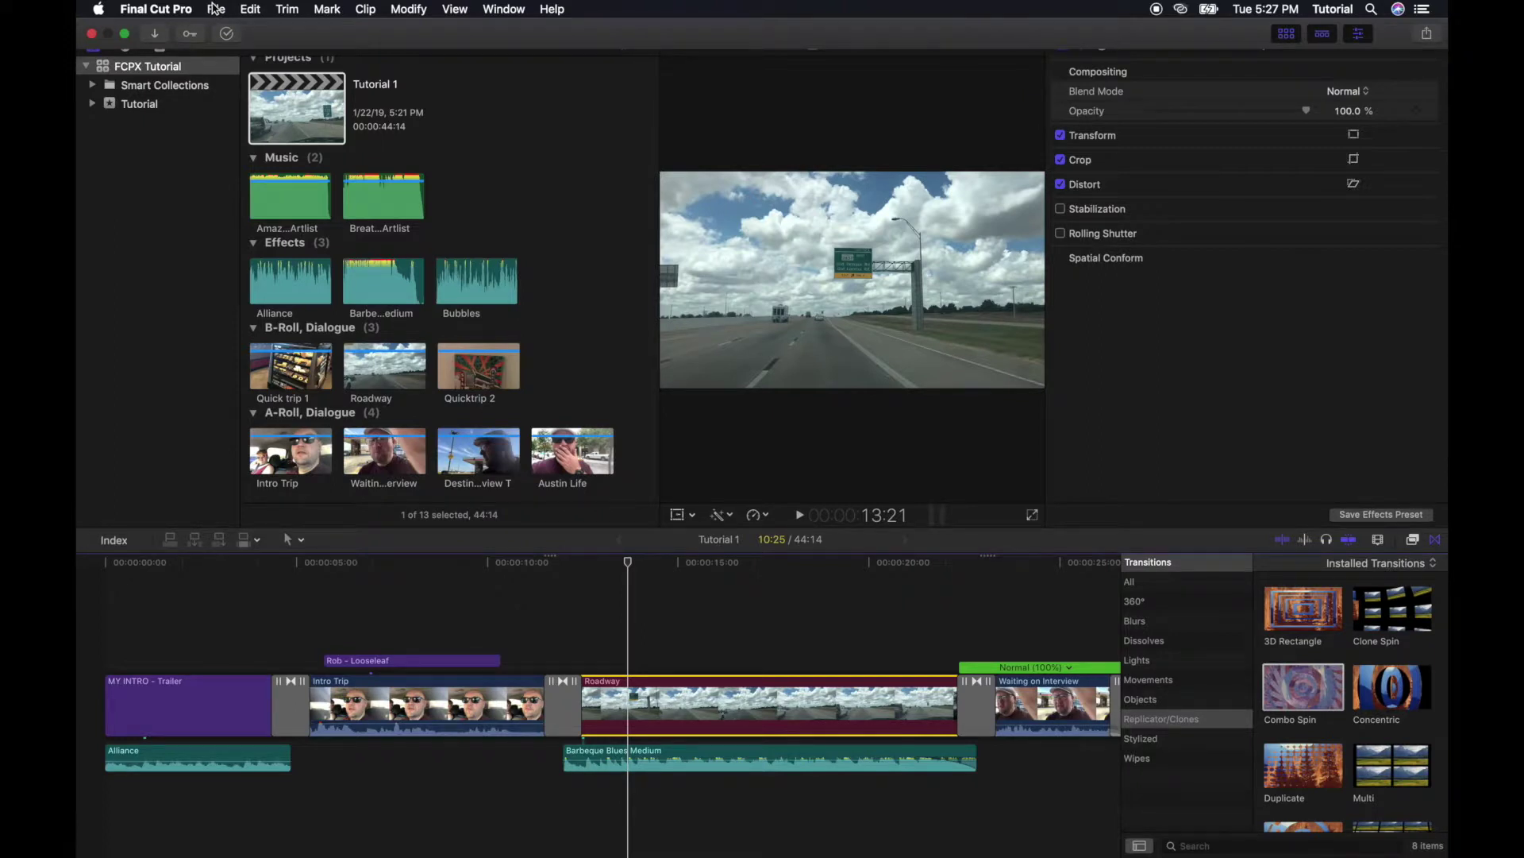
pyautogui.click(214, 10)
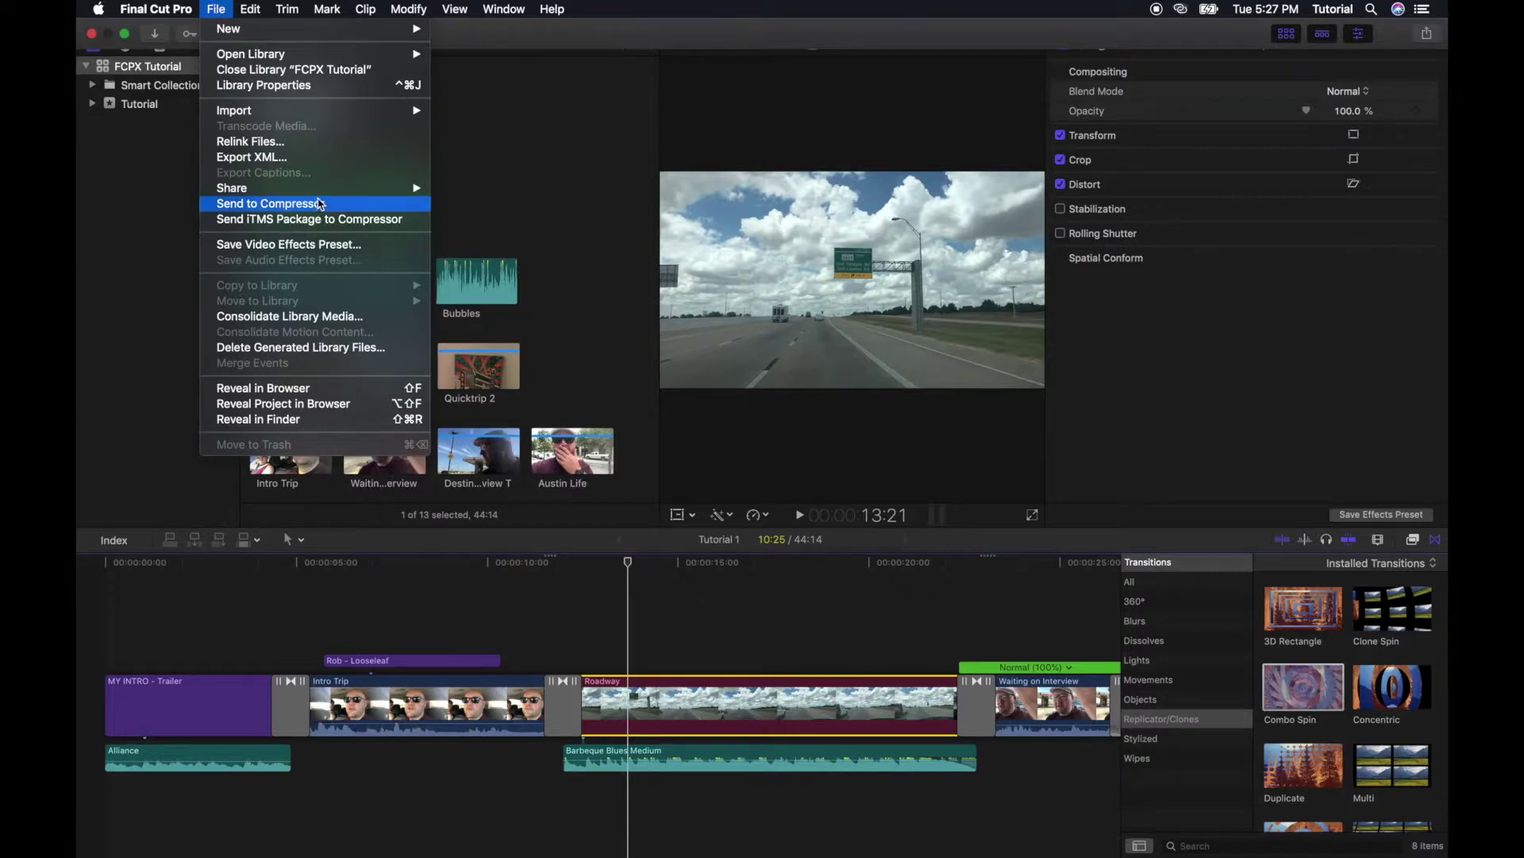
pyautogui.moveTo(323, 191)
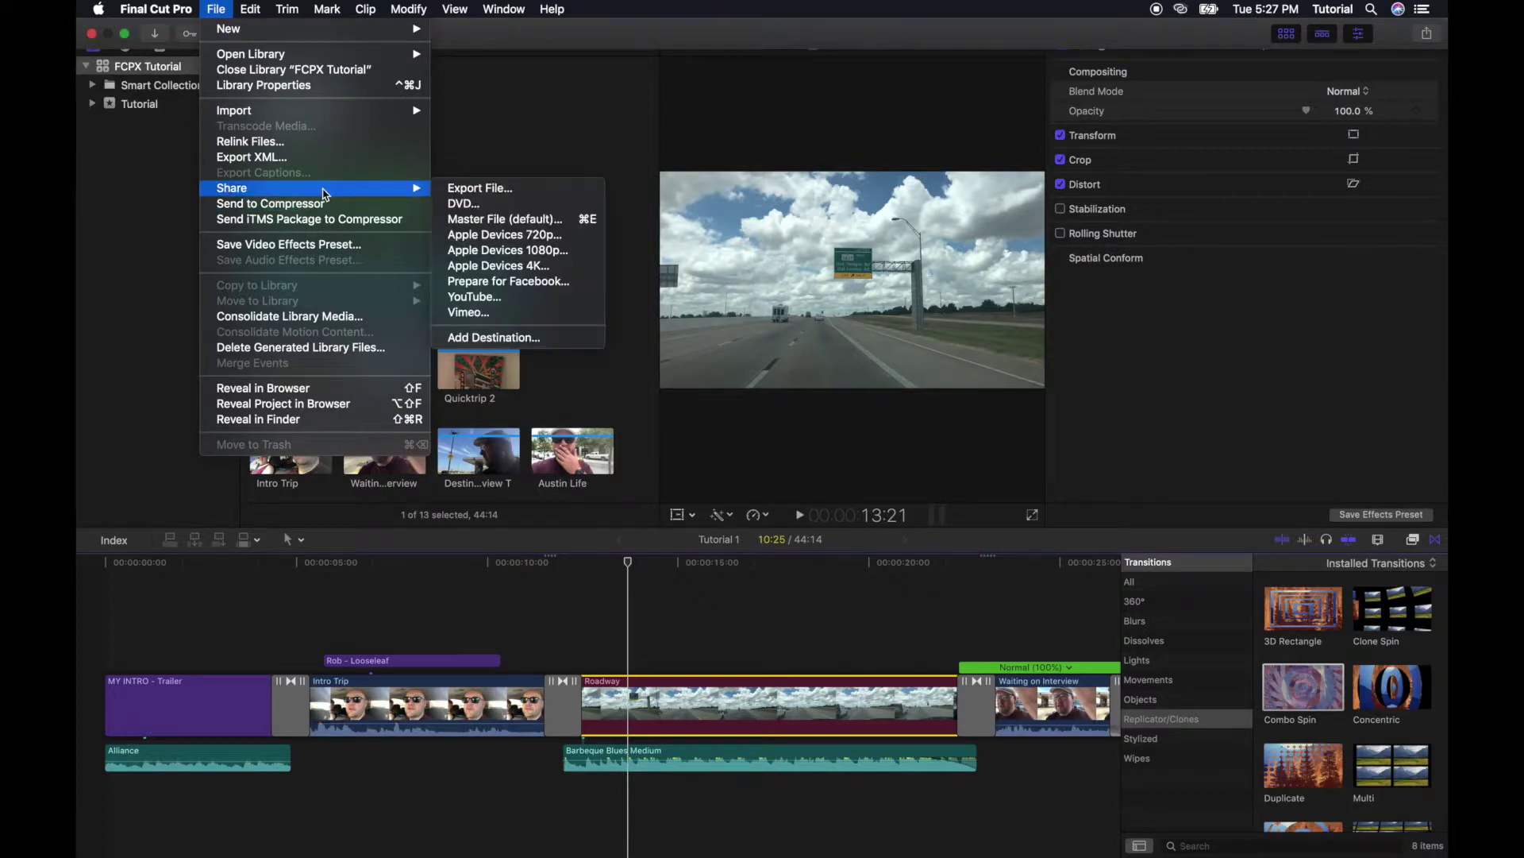
pyautogui.click(523, 190)
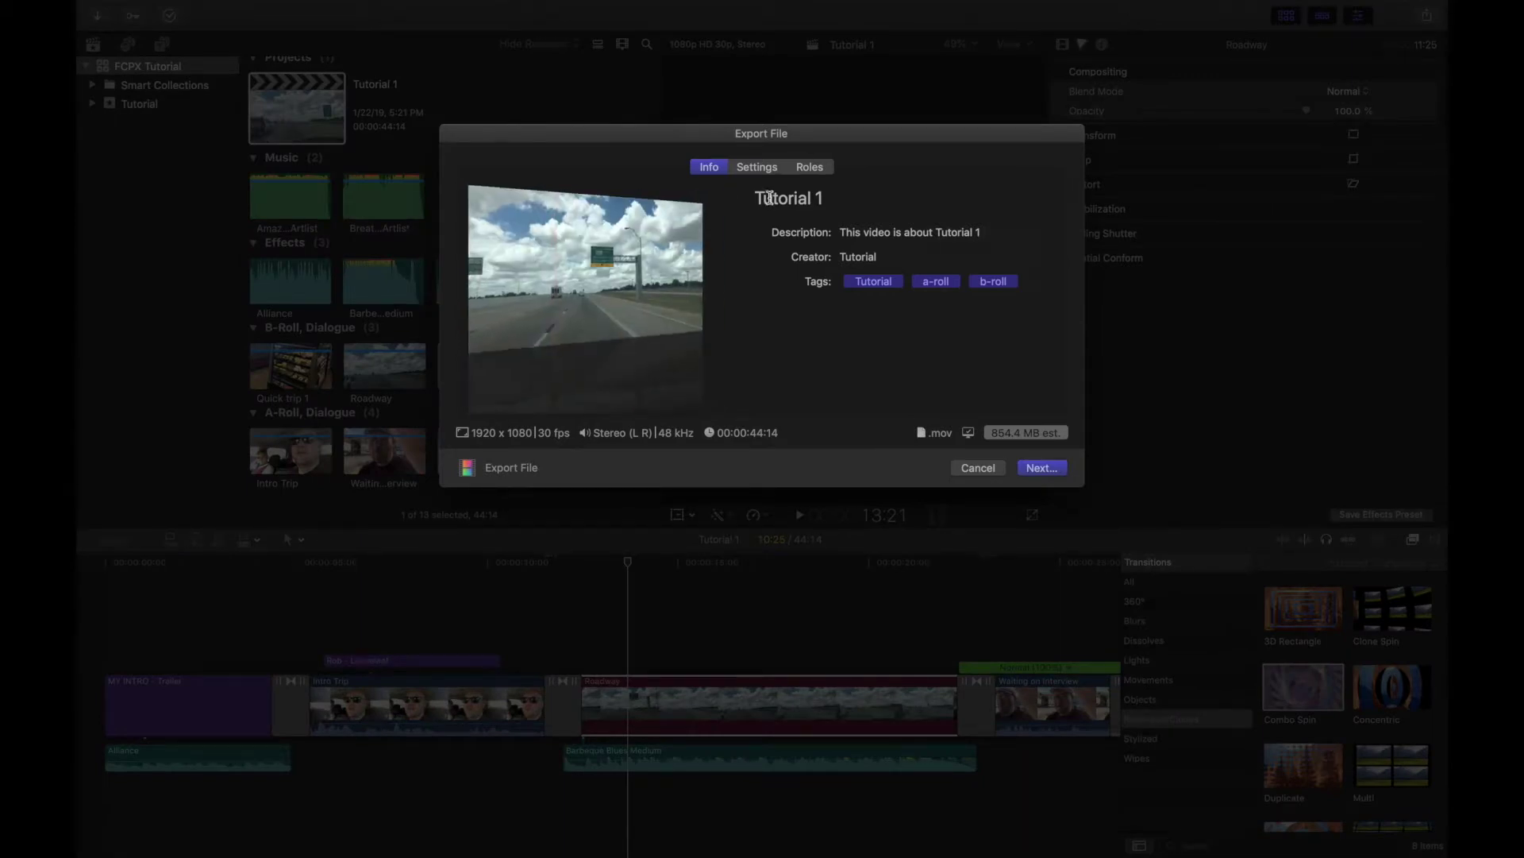
pyautogui.click(834, 201)
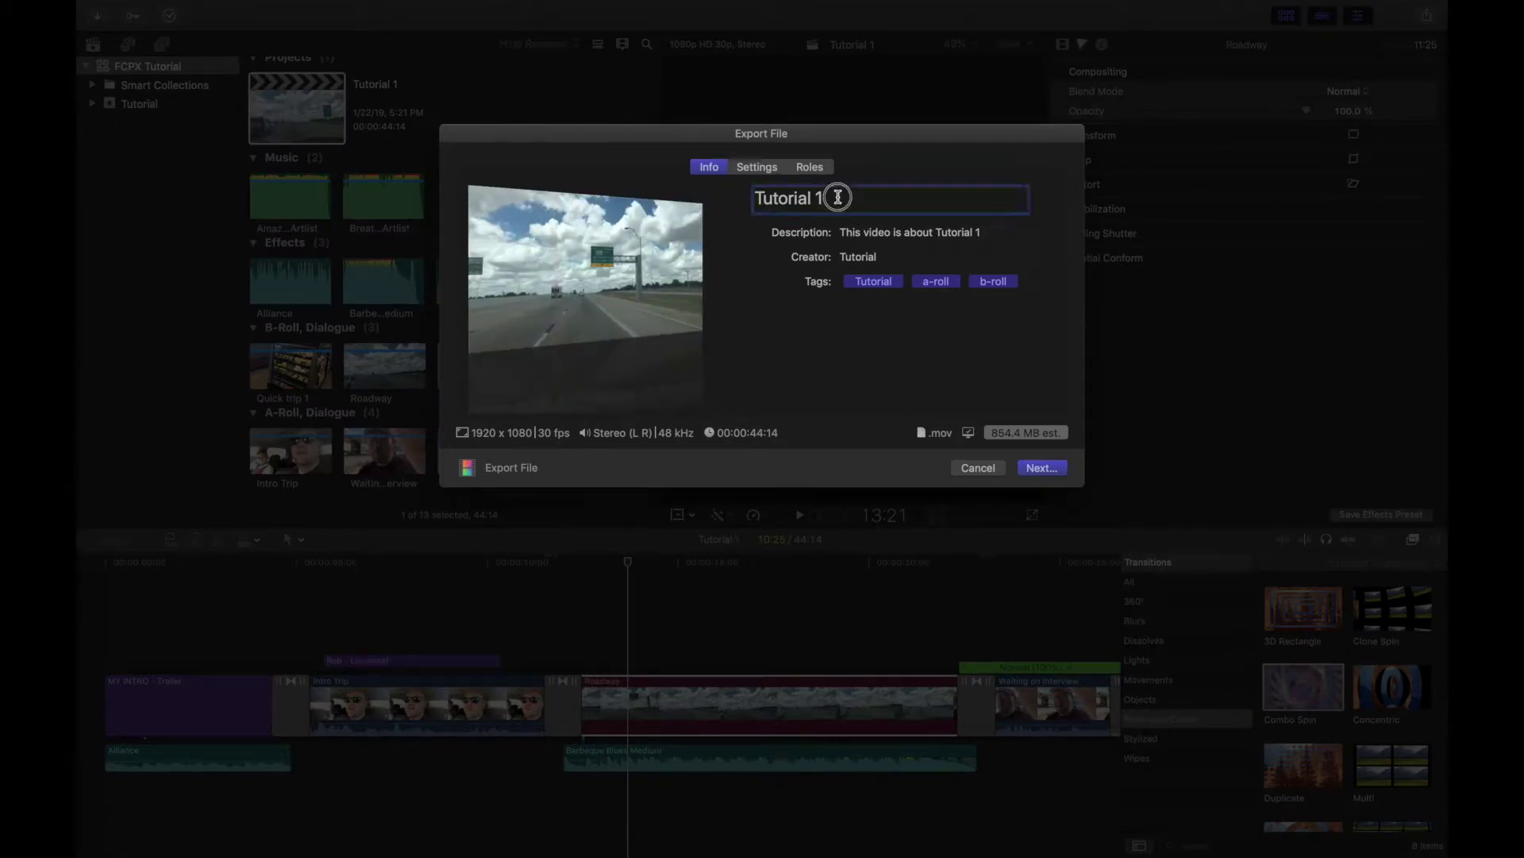
pyautogui.press('BackSpace')
pyautogui.write('FCPX FINAL')
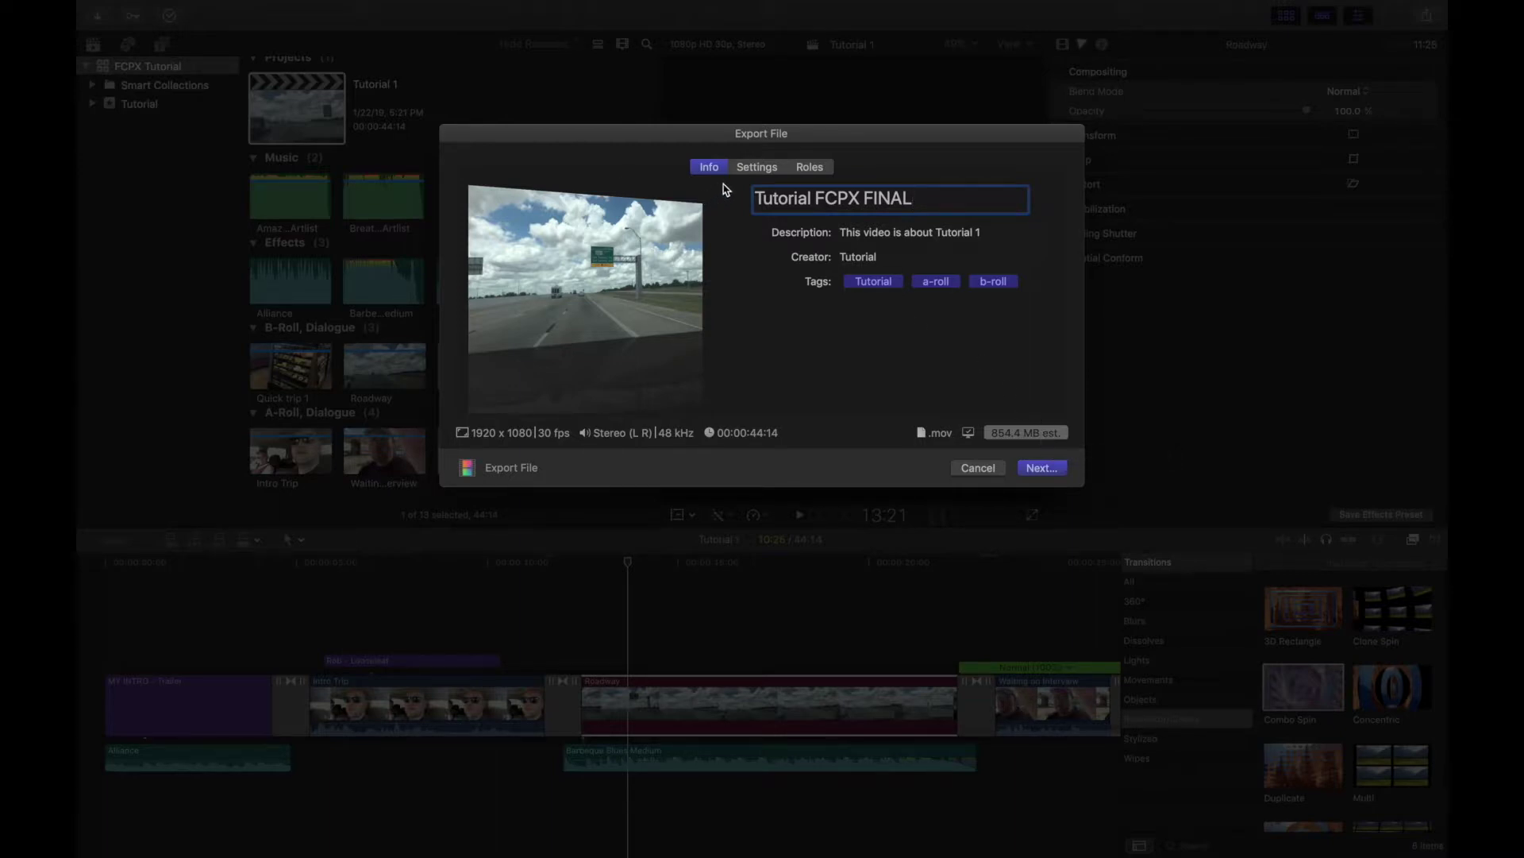
# Configure the export as Apple Devices, H.264 Faster Encode, 1920 x 1080, without chapter markers, and with Do Nothing when done
pyautogui.click(754, 170)
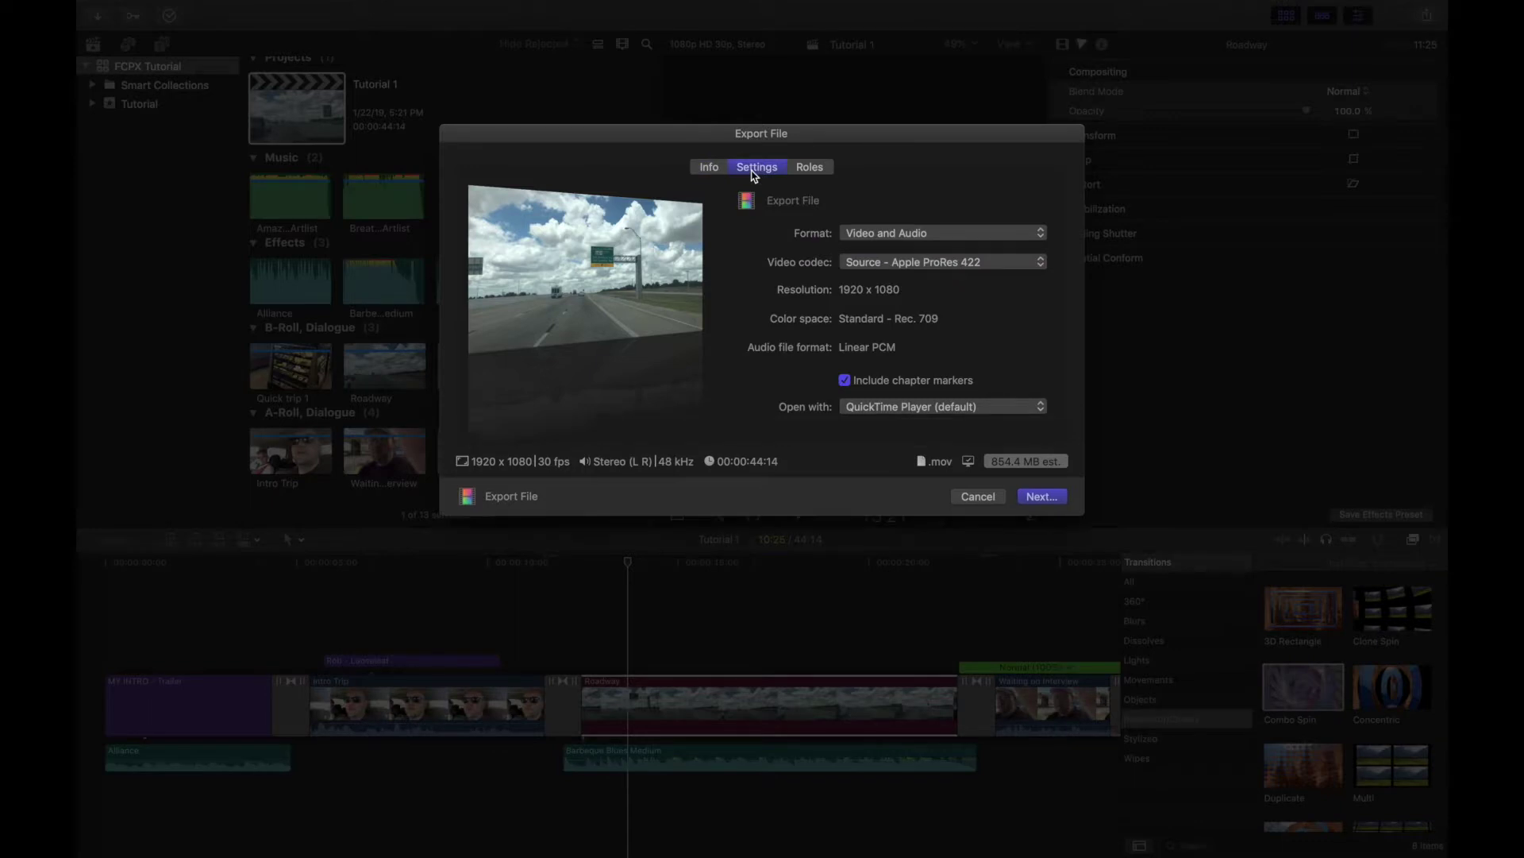
pyautogui.click(990, 235)
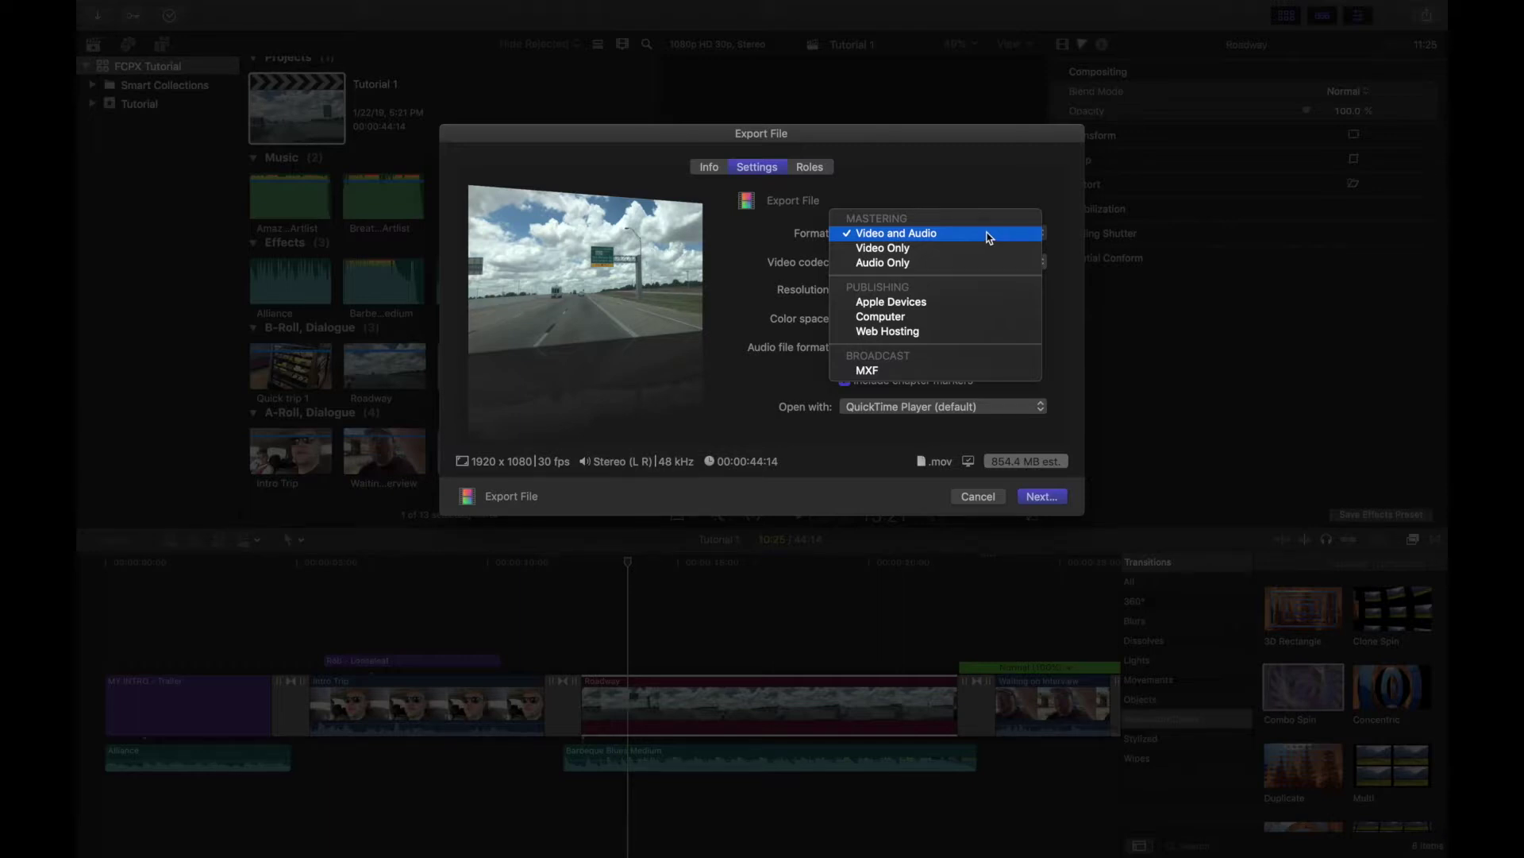
pyautogui.click(956, 307)
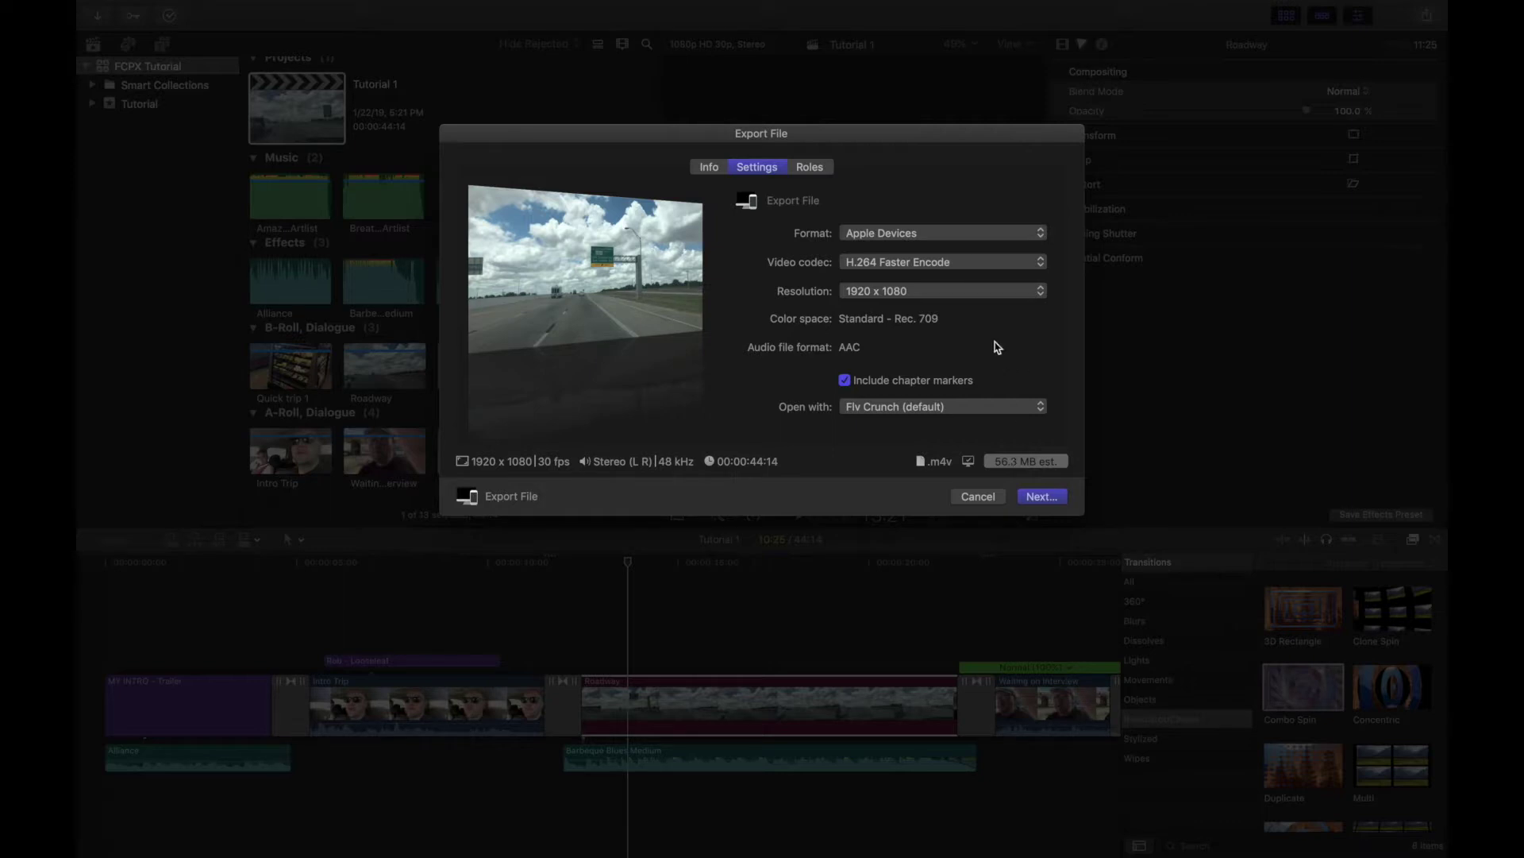
pyautogui.click(981, 269)
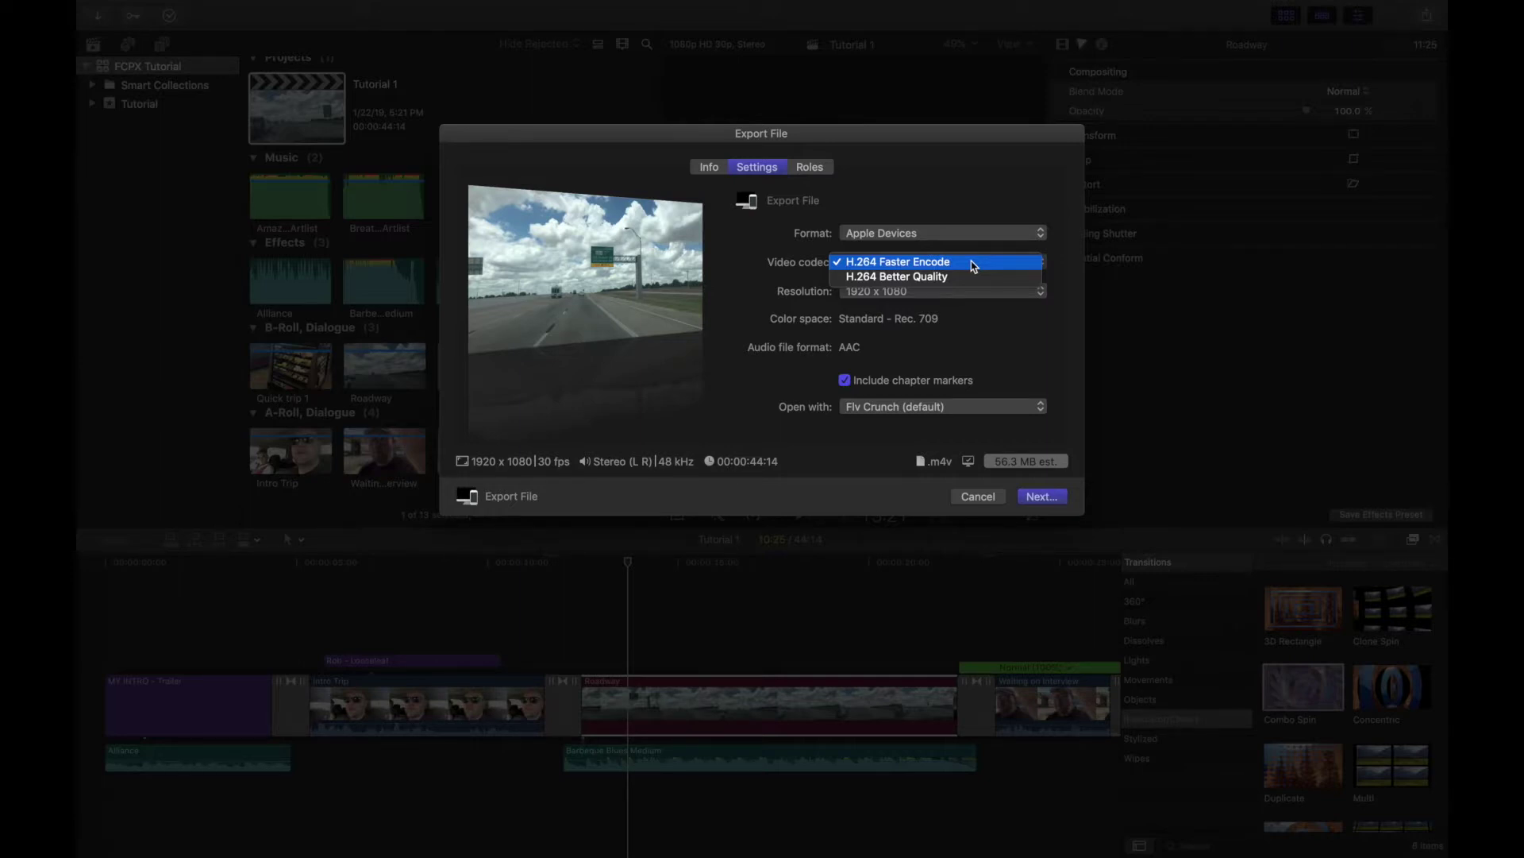
pyautogui.click(974, 264)
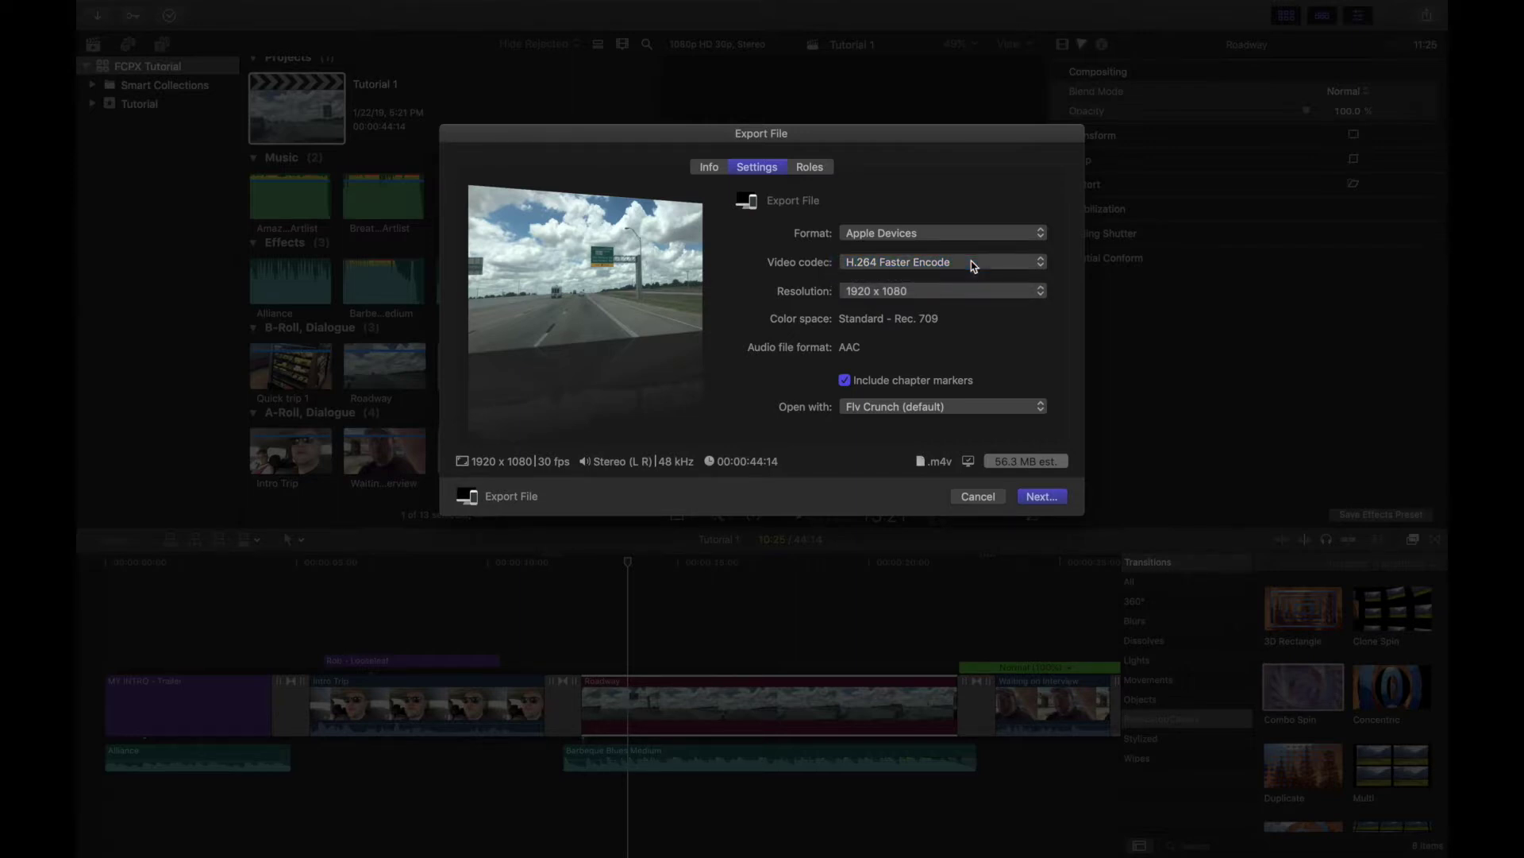
pyautogui.click(1009, 292)
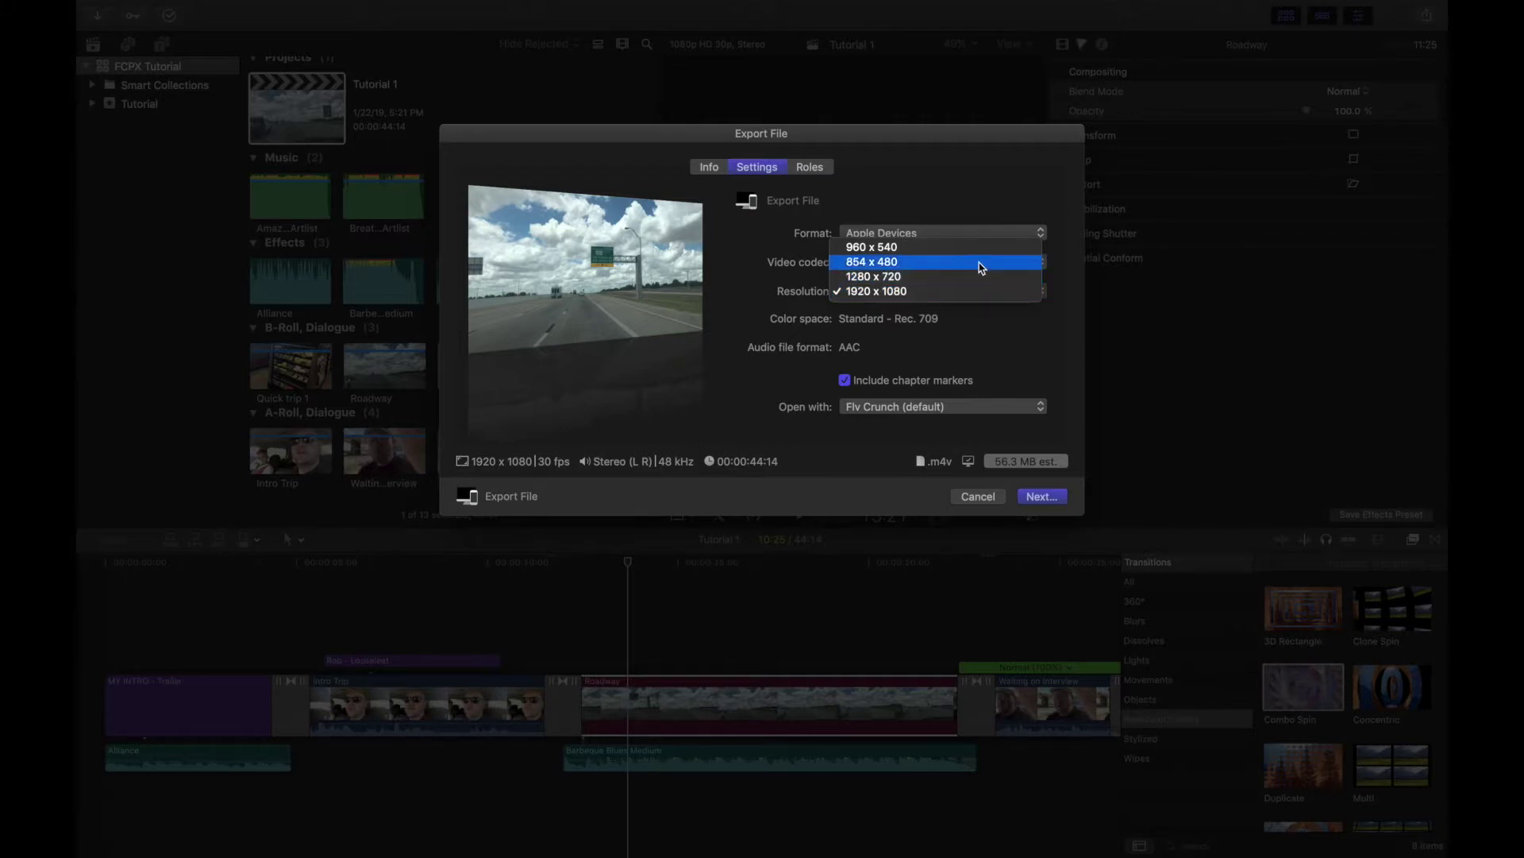
pyautogui.click(977, 293)
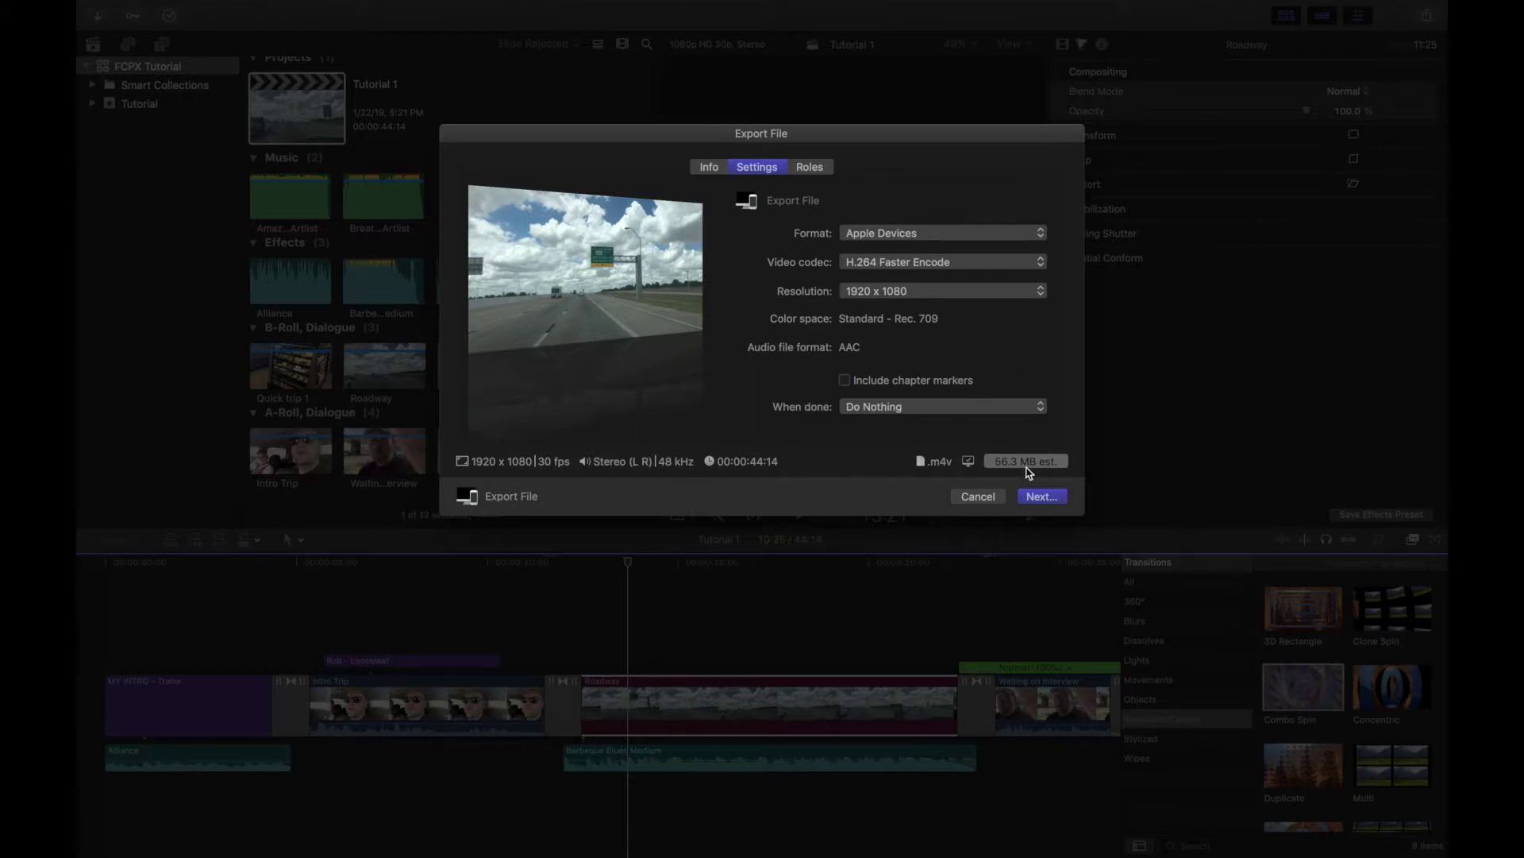
# Save the export to the Desktop under the name Tutorial FCPX FINAL
pyautogui.click(1042, 498)
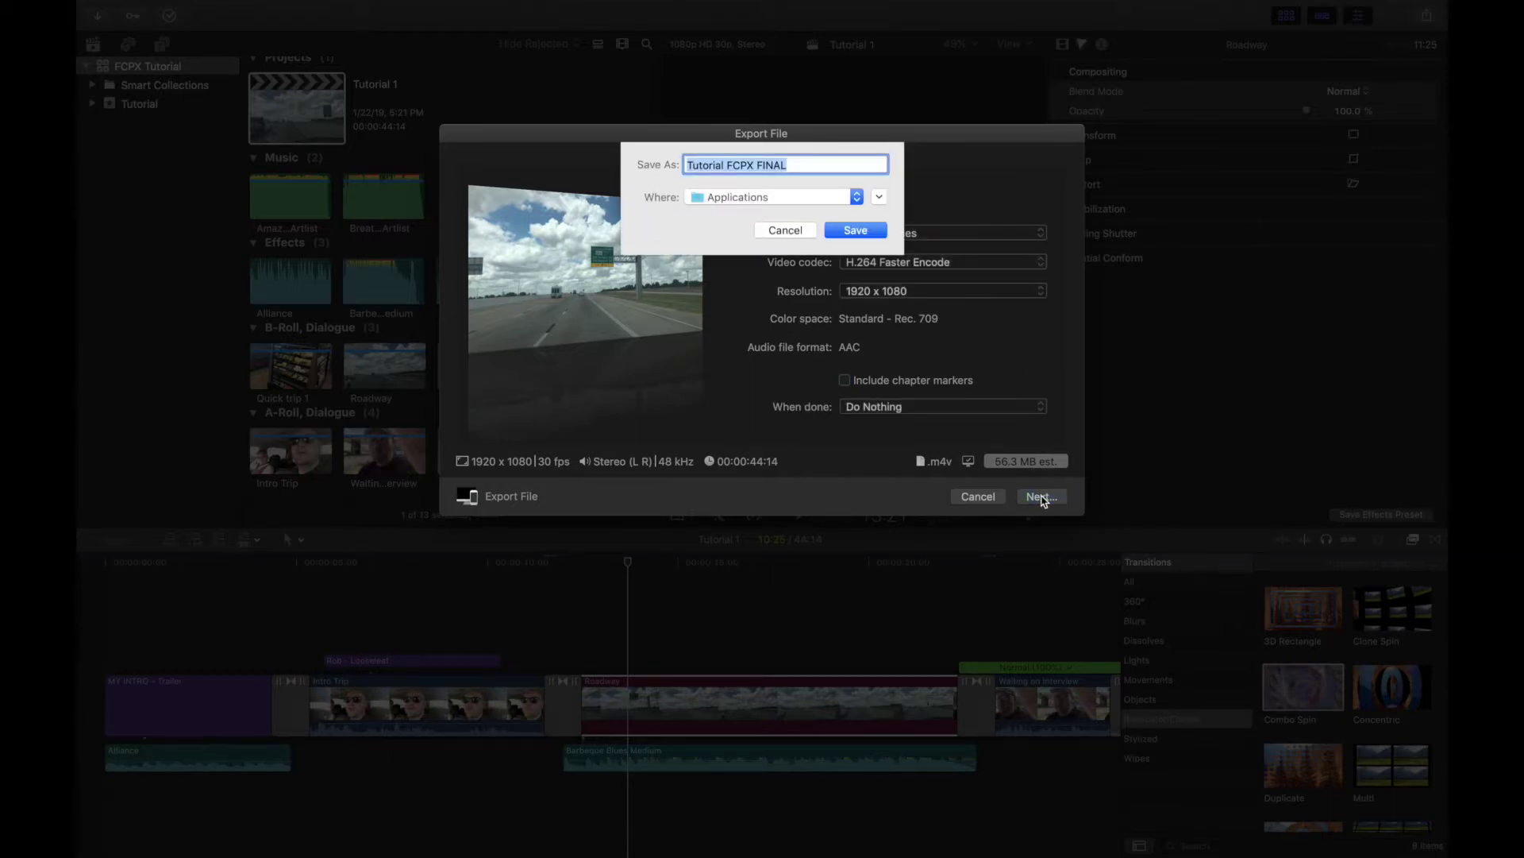
pyautogui.click(855, 196)
pyautogui.click(808, 363)
pyautogui.click(878, 197)
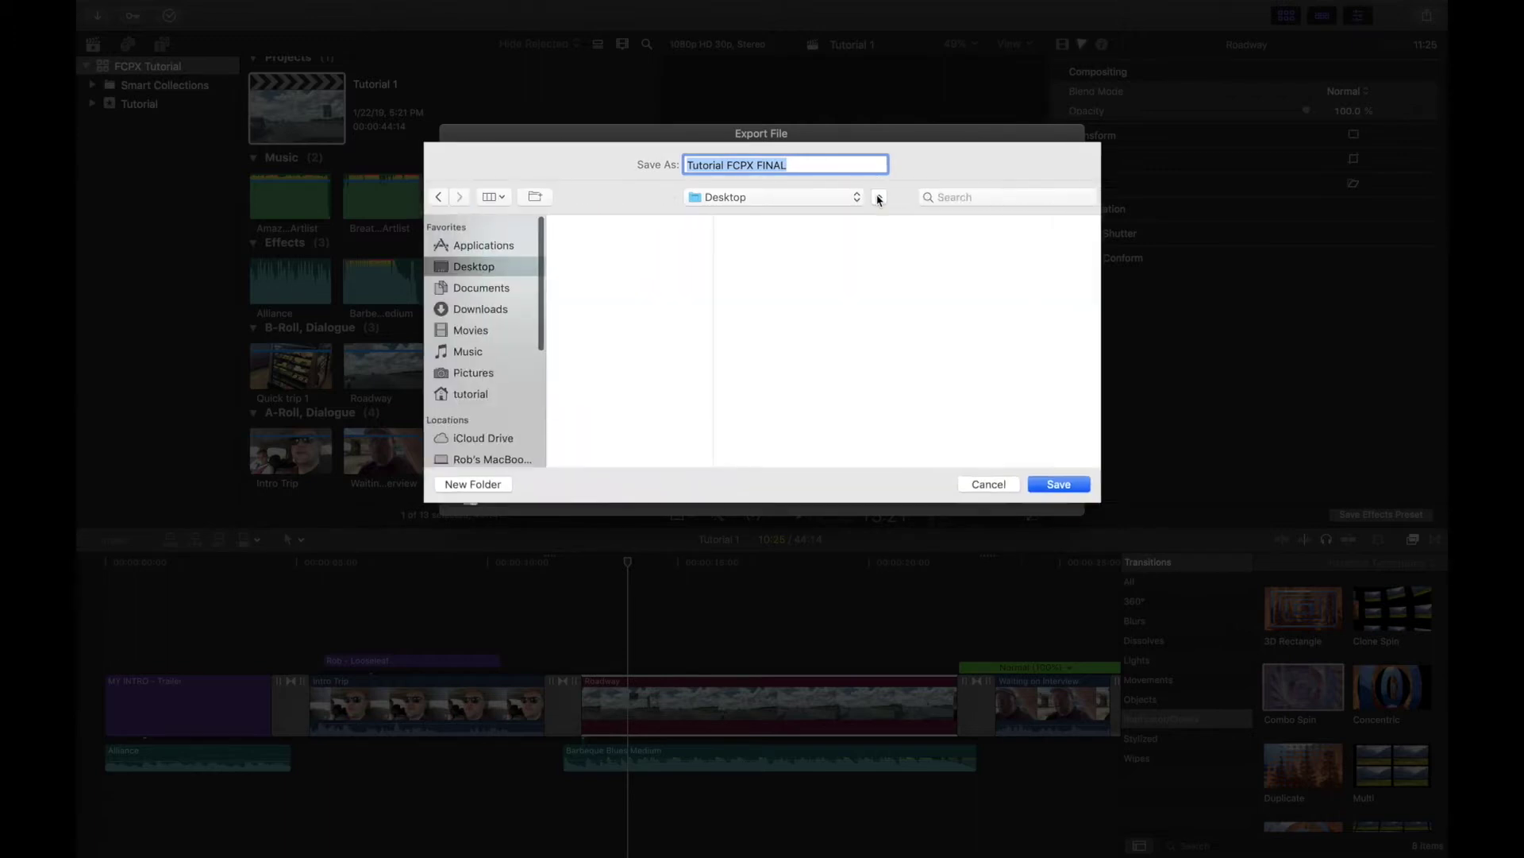
pyautogui.click(480, 287)
pyautogui.click(474, 266)
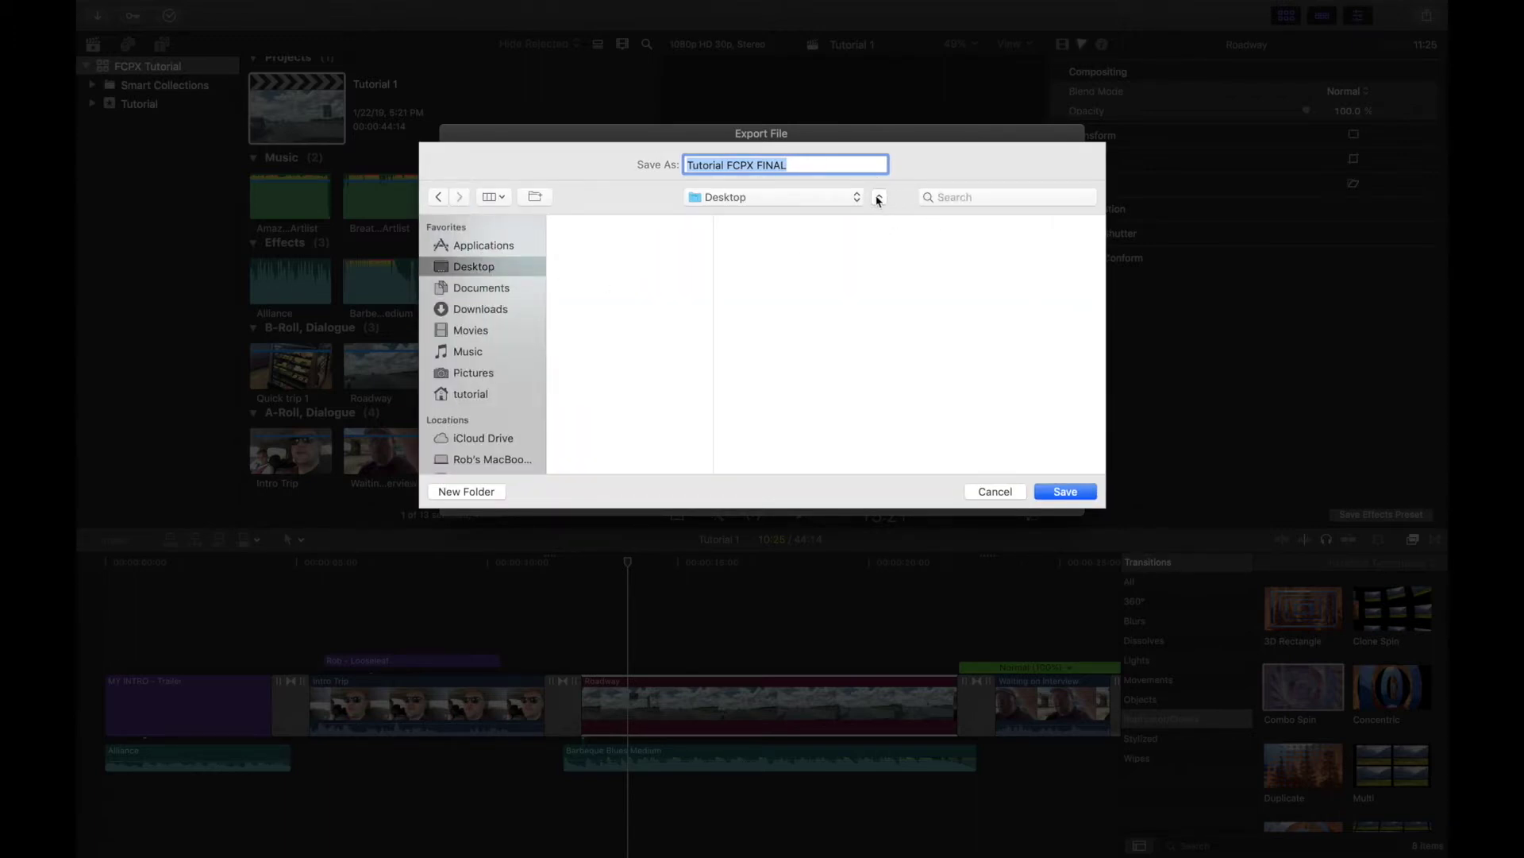
pyautogui.click(879, 197)
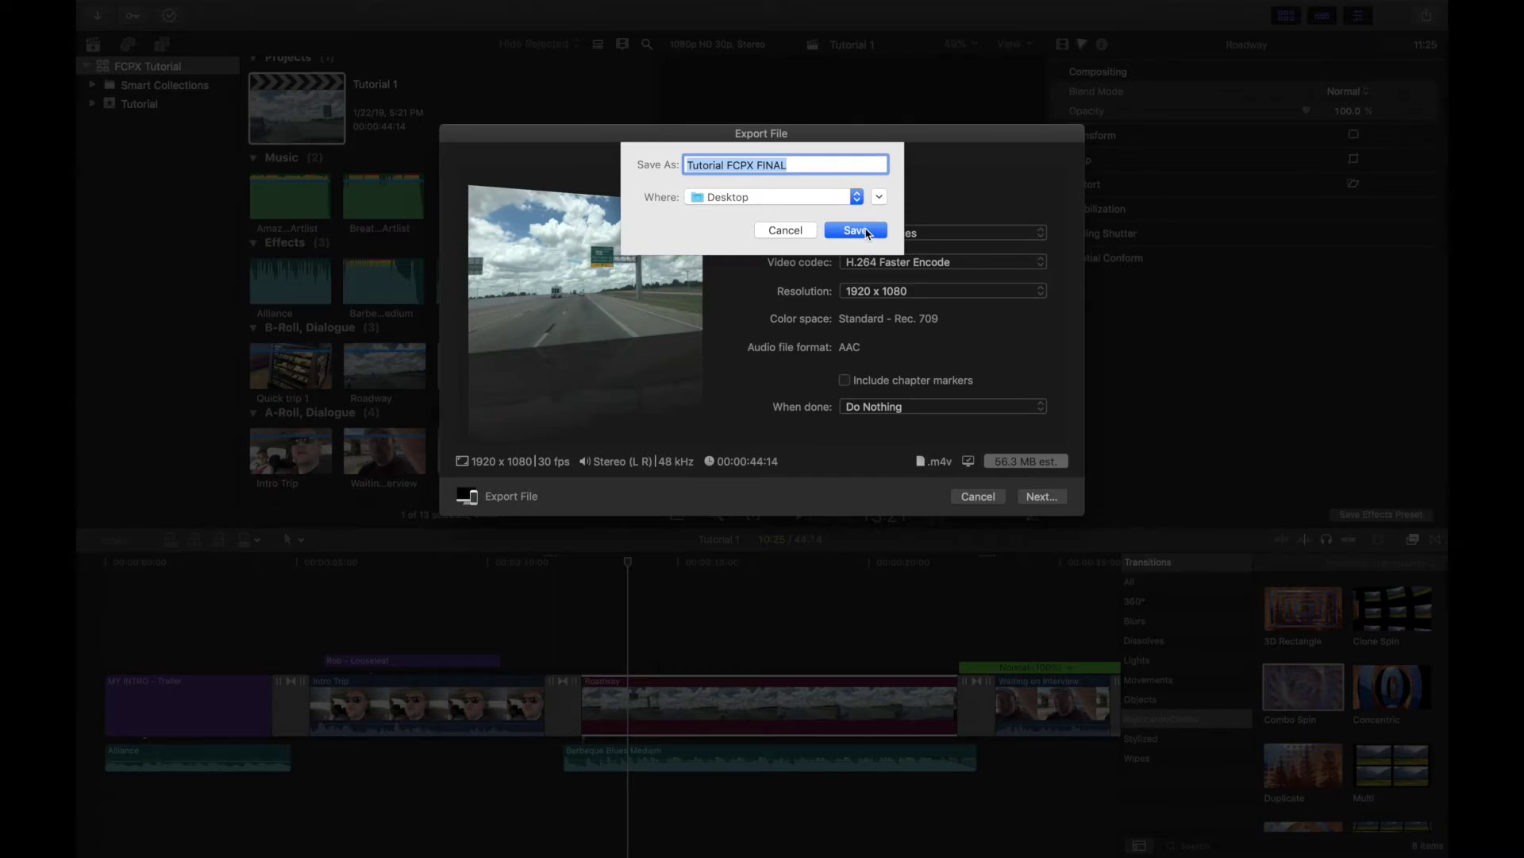
pyautogui.click(866, 230)
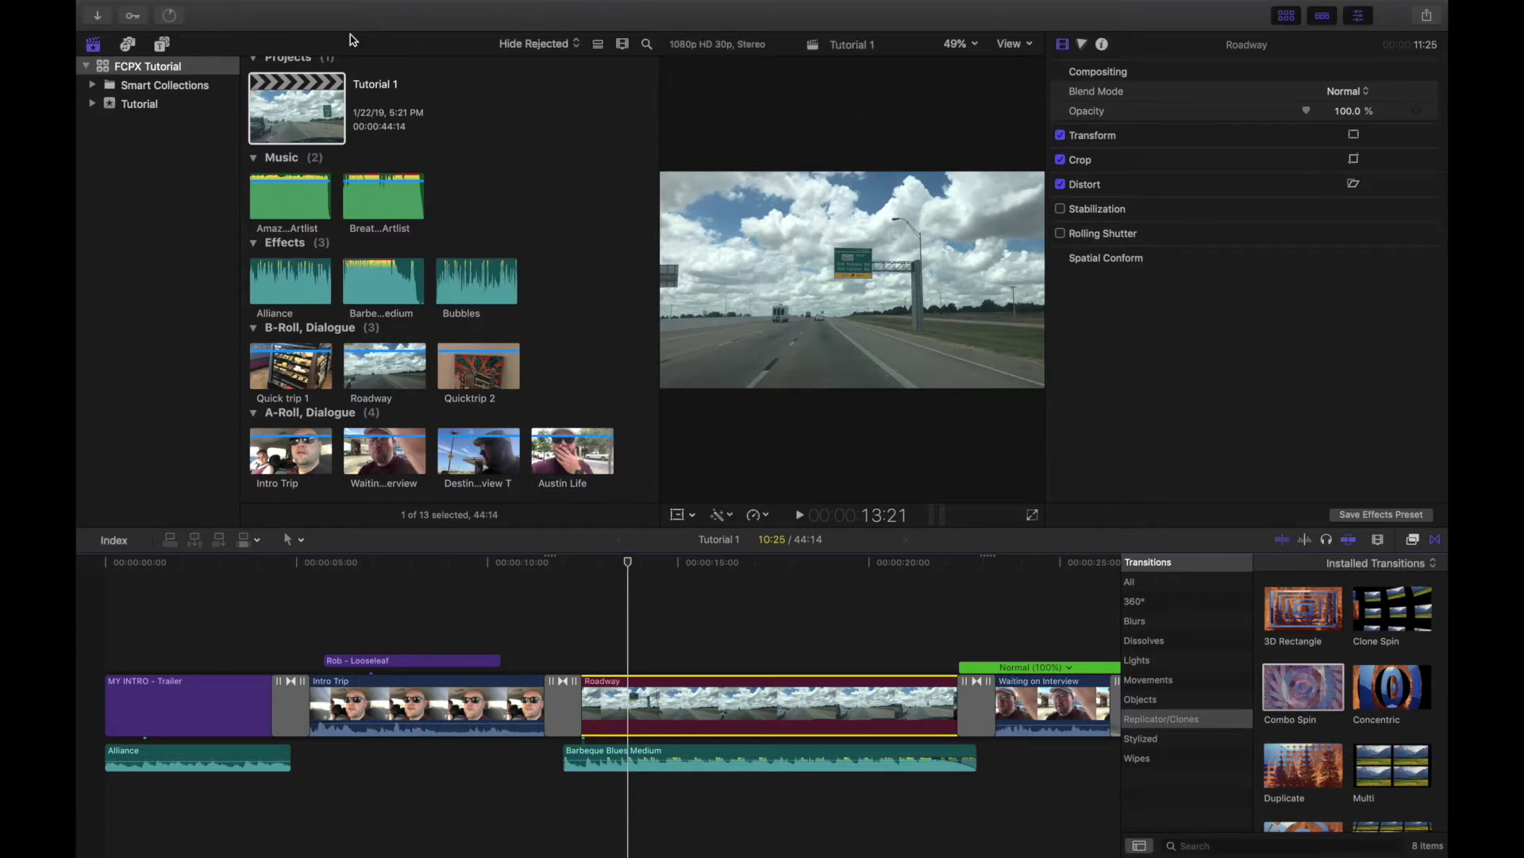
# Check the sharing progress in the background tasks and reveal the exported file in Finder
pyautogui.click(172, 18)
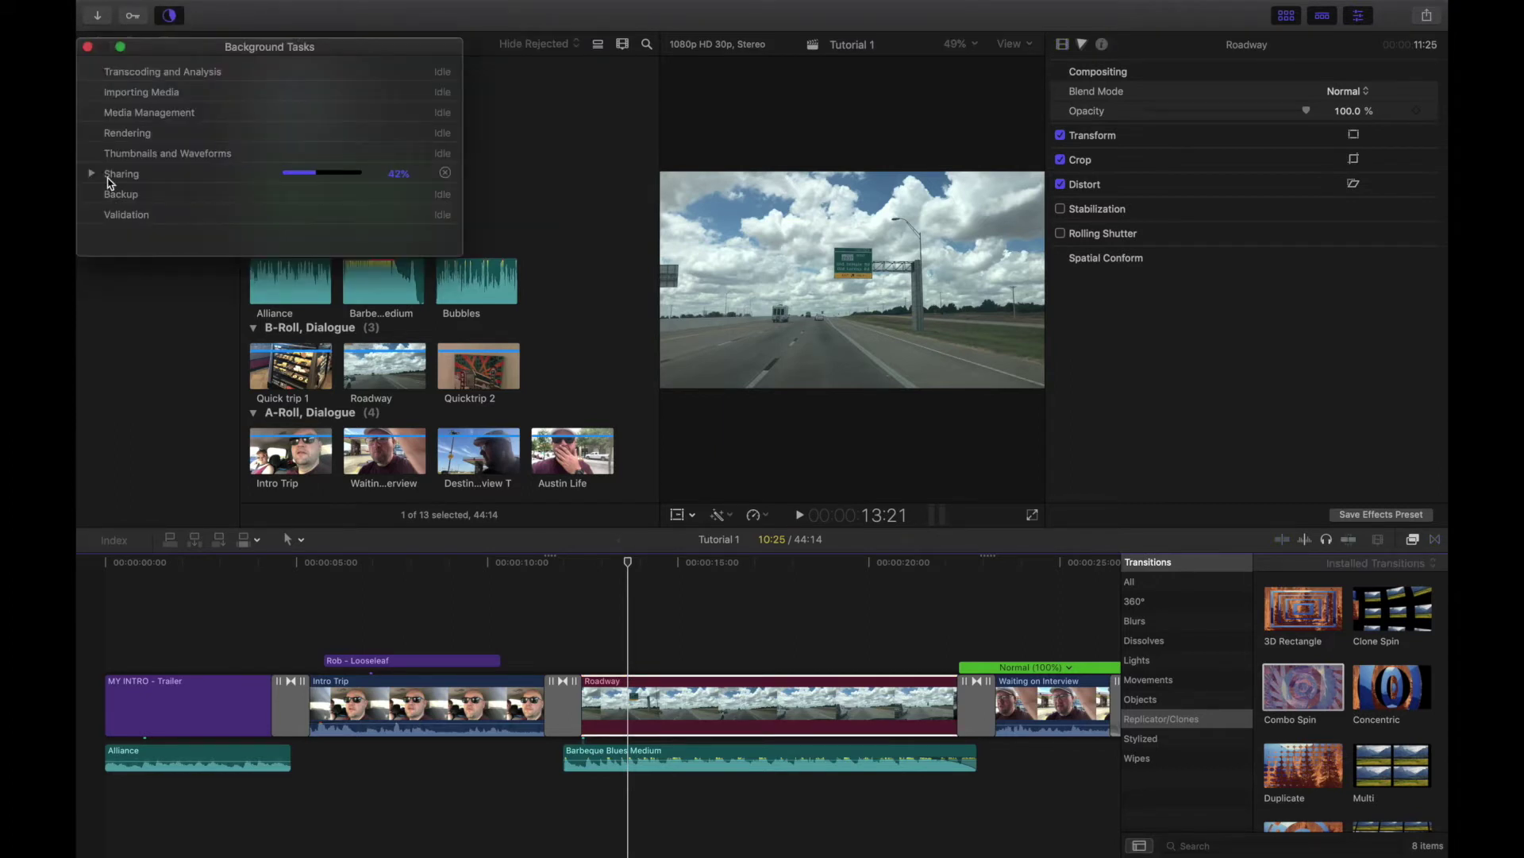
pyautogui.click(91, 173)
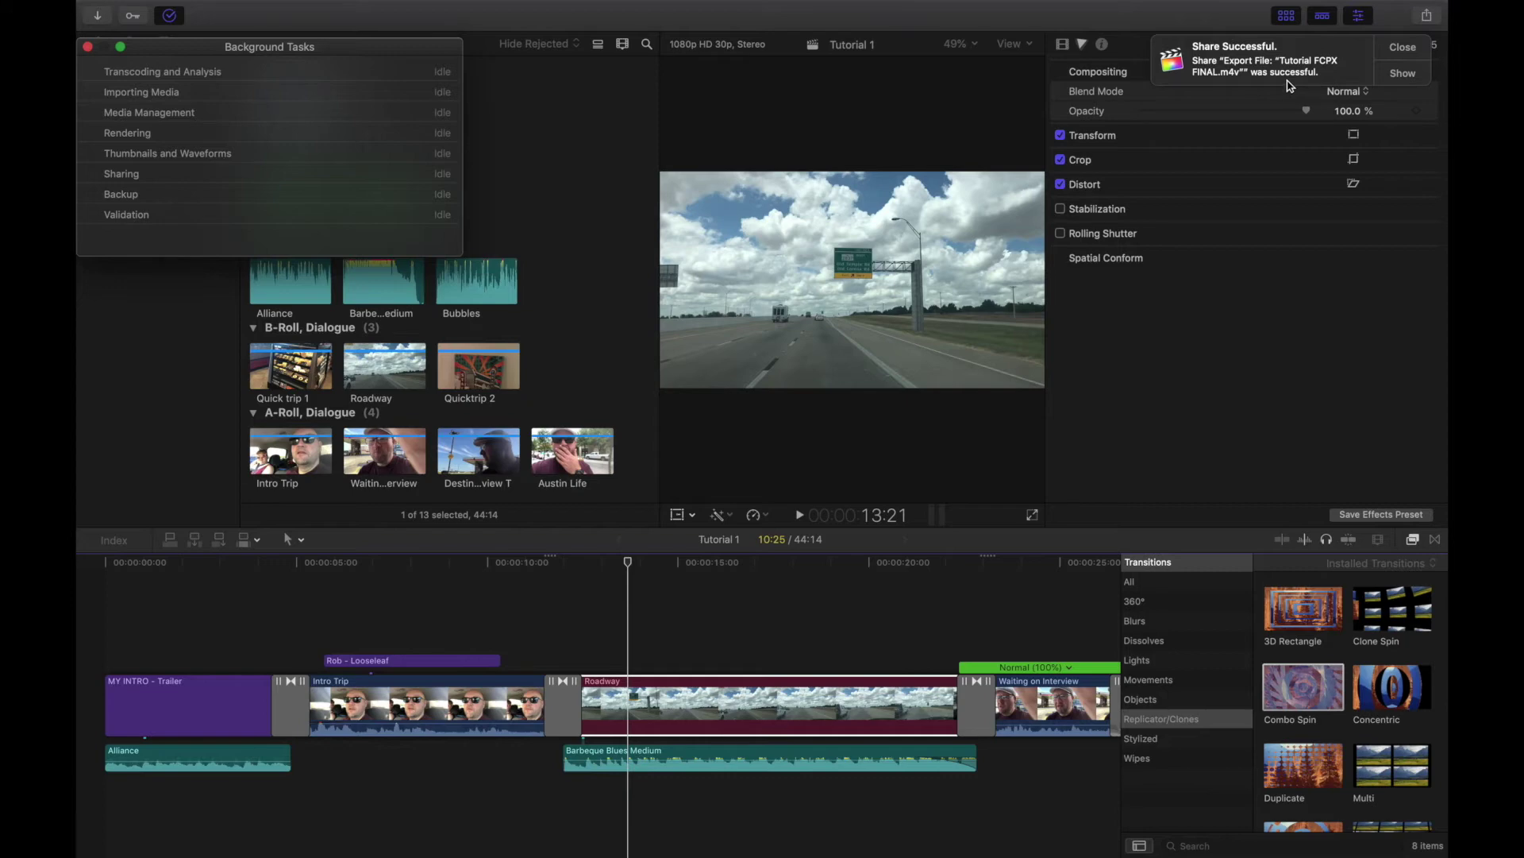
pyautogui.click(1405, 74)
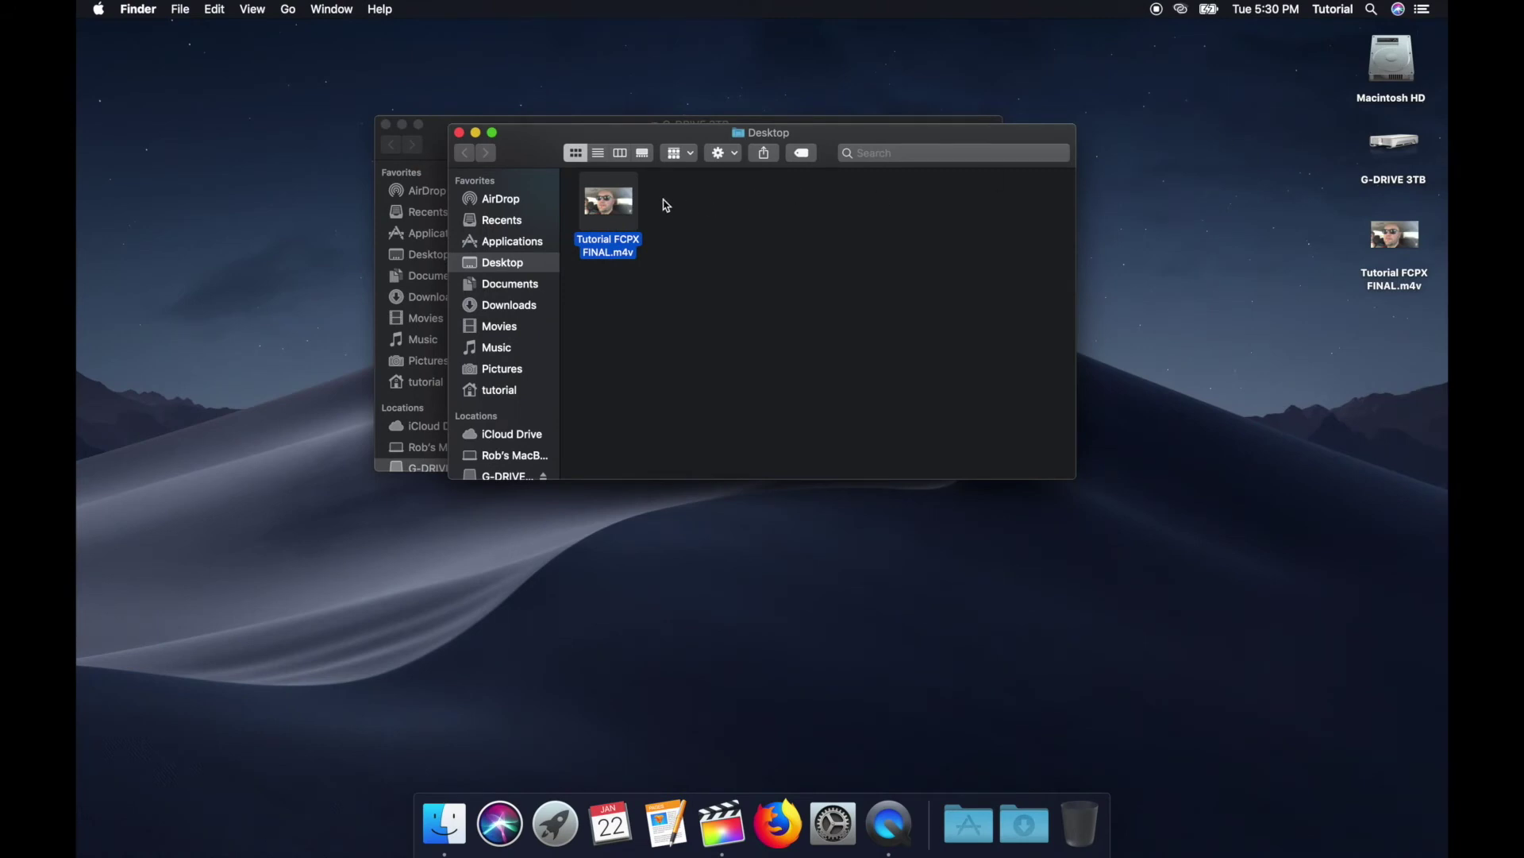
# Close both Finder windows and move Tutorial FCPX FINAL.m4v away from the drive icons to a free spot on the desktop
pyautogui.click(1406, 252)
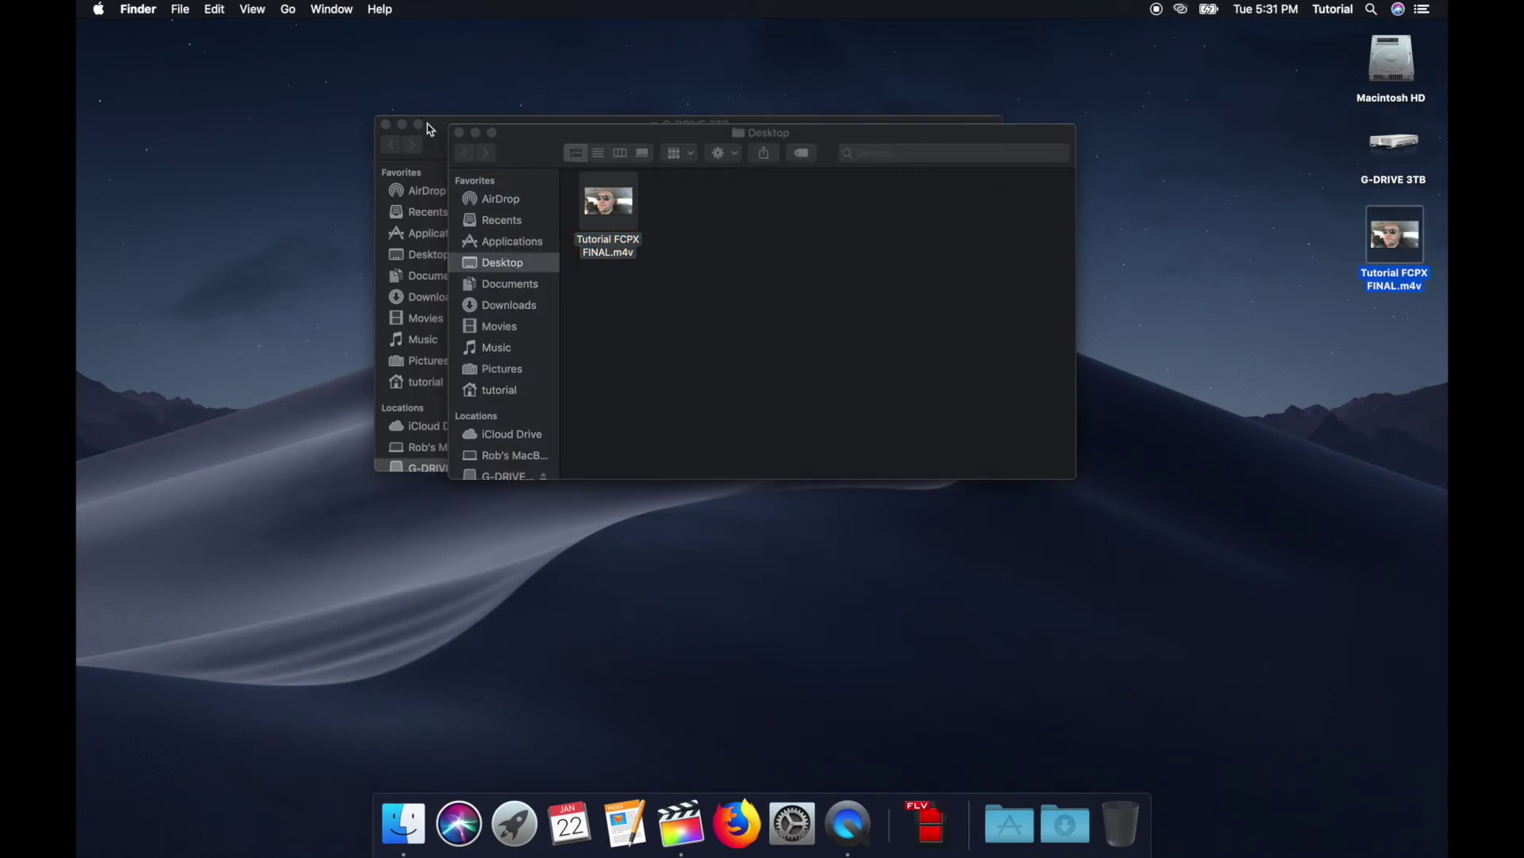
pyautogui.click(459, 133)
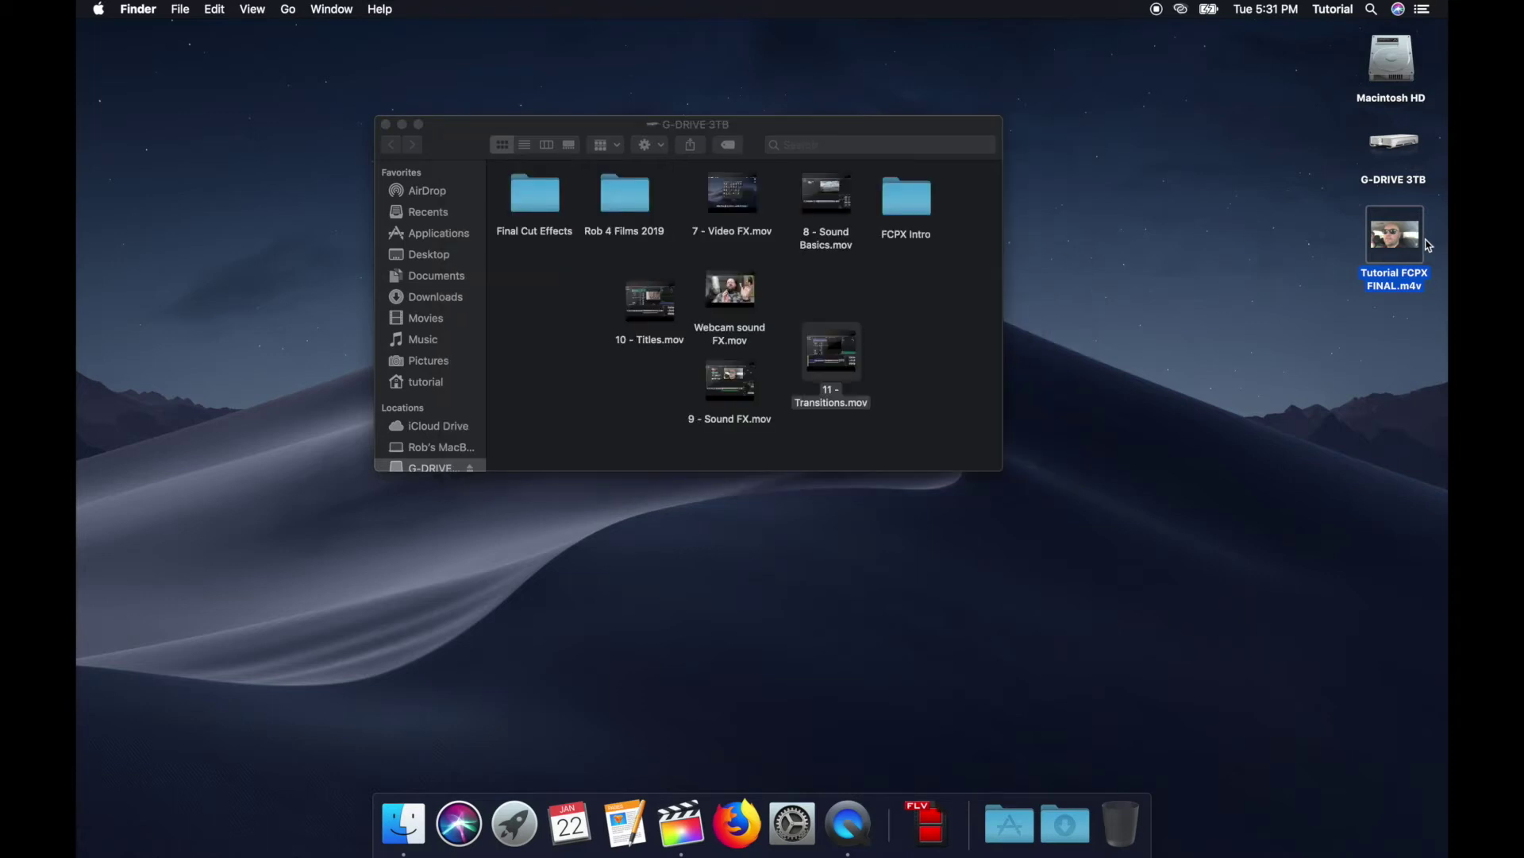
pyautogui.moveTo(1429, 245); pyautogui.dragTo(1243, 121)
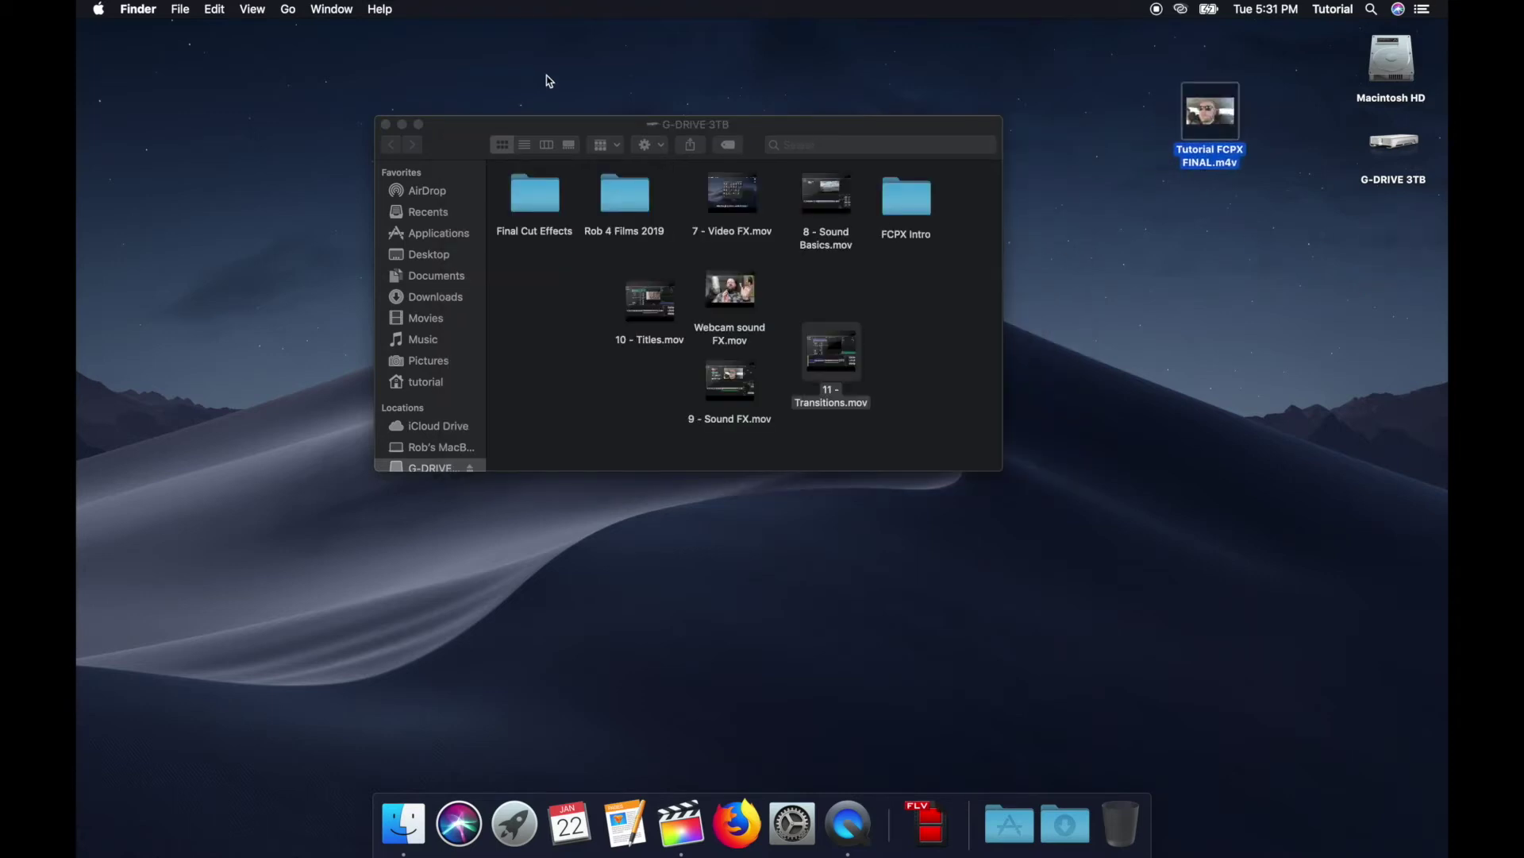
pyautogui.click(388, 124)
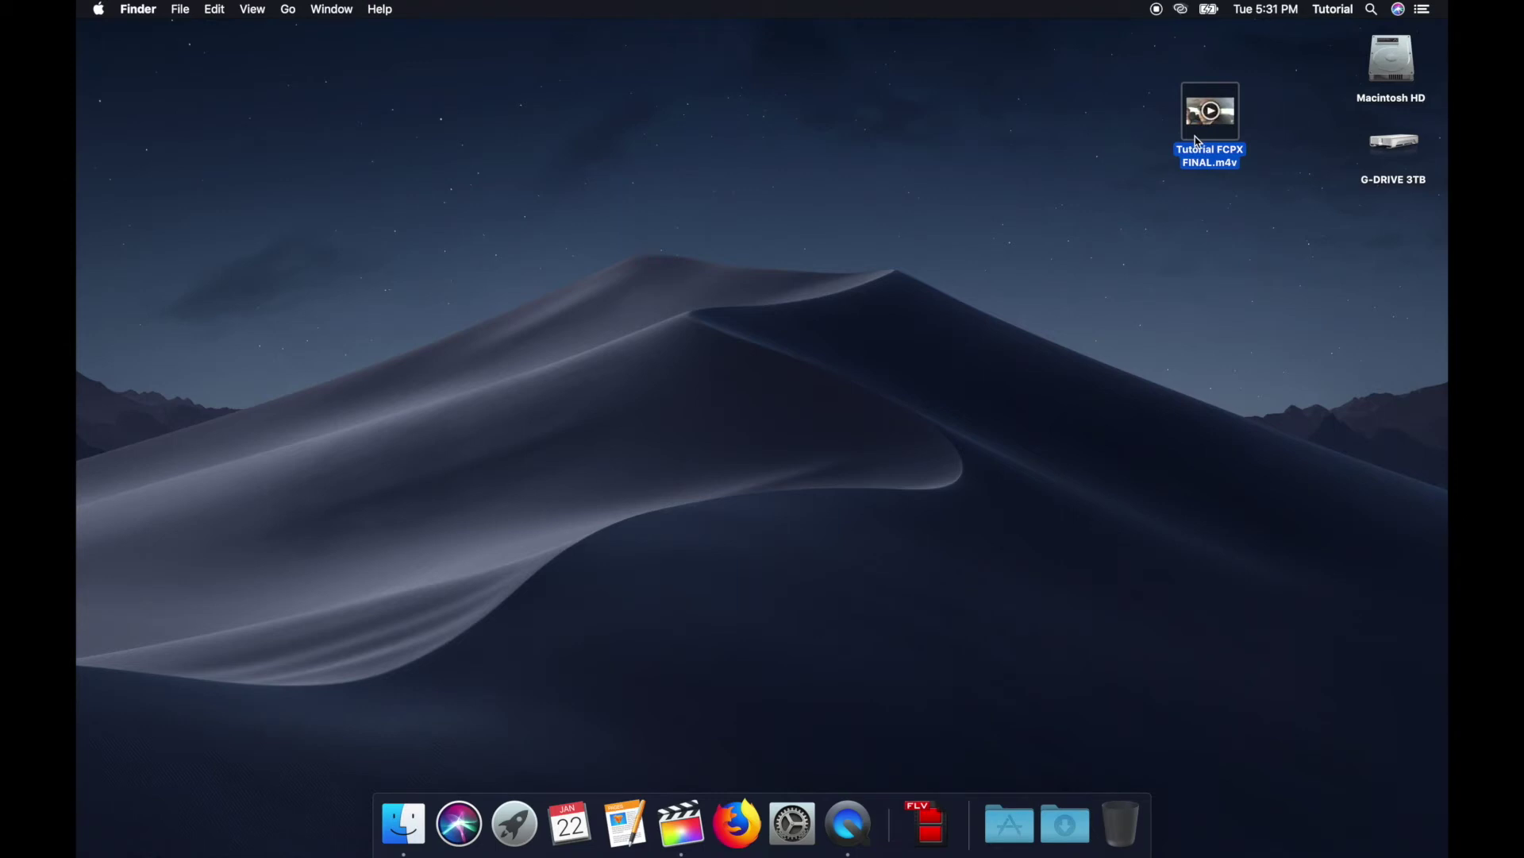